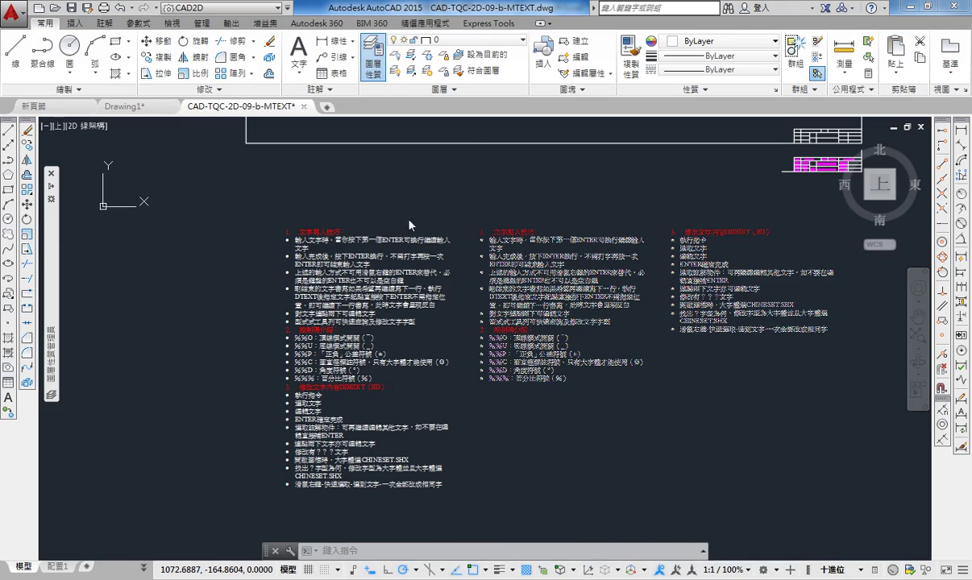
Move the left Chinese notes text block left, apart from the other copies of the notes
{"action": "scroll", "coordinate": [315, 233], "scroll_direction": "up", "scroll_amount": 2}
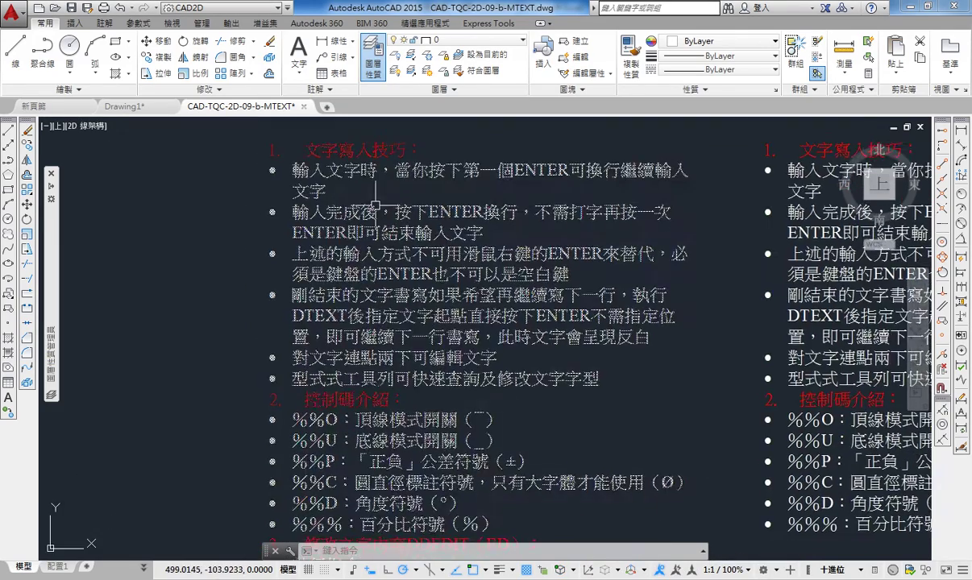
{"action": "scroll", "coordinate": [446, 153], "scroll_direction": "down", "scroll_amount": 3}
{"action": "left_click", "coordinate": [452, 250]}
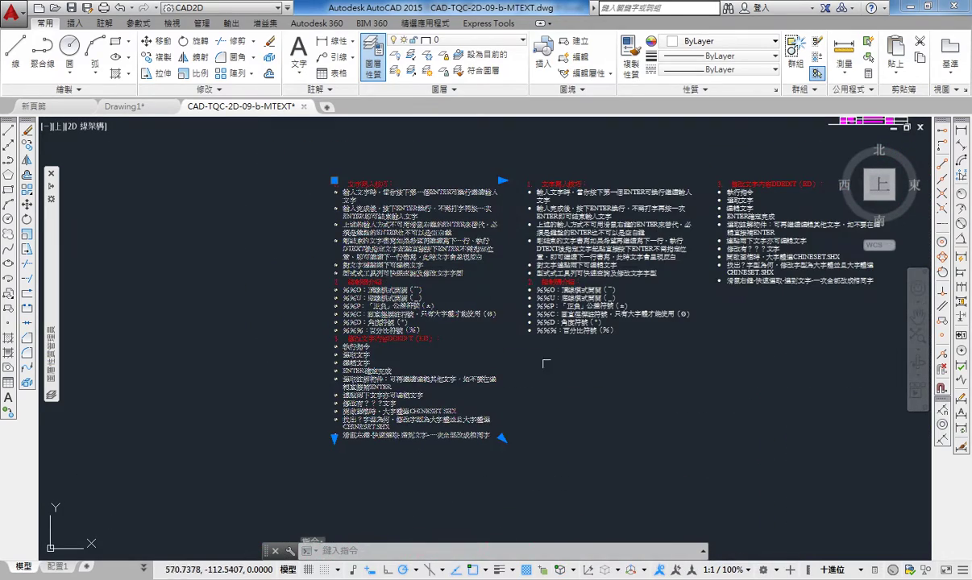
{"action": "type", "text": "m"}
{"action": "key", "text": "Return"}
{"action": "left_click", "coordinate": [596, 402]}
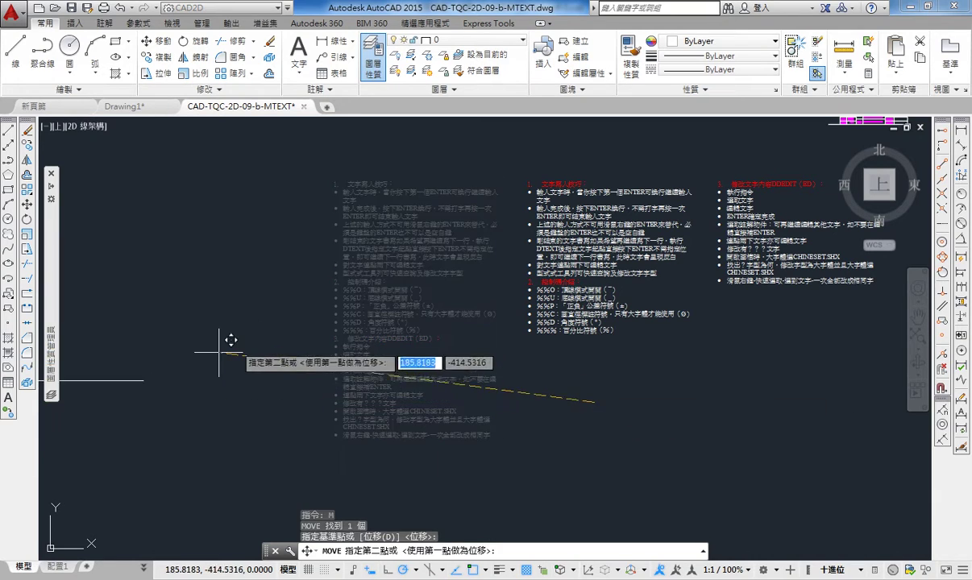
{"action": "left_click", "coordinate": [274, 401]}
{"action": "middle_click_drag", "start_coordinate": [129, 206], "coordinate": [379, 184]}
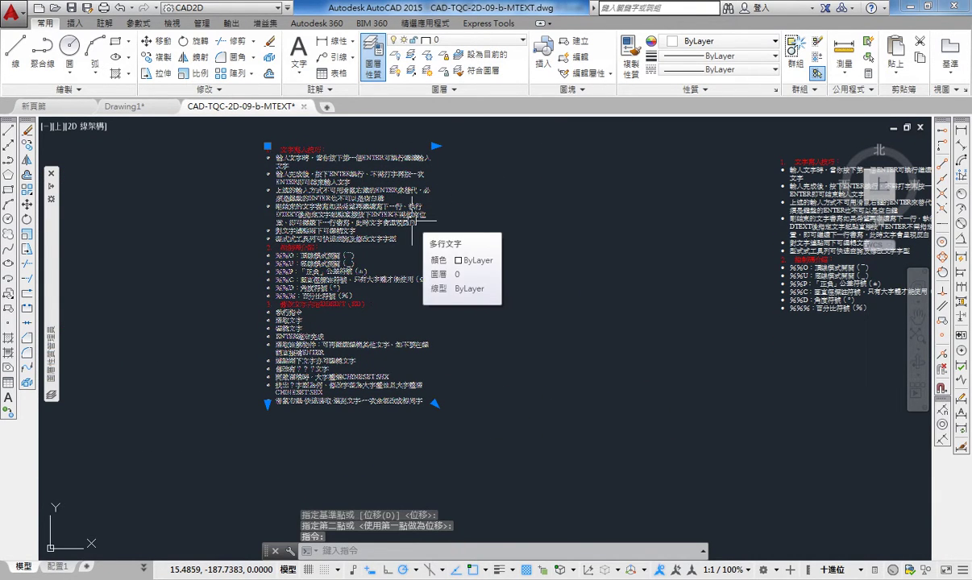
Open the relocated notes block in the Text Editor and nudge its ruler width handle
{"action": "double_click", "coordinate": [351, 161]}
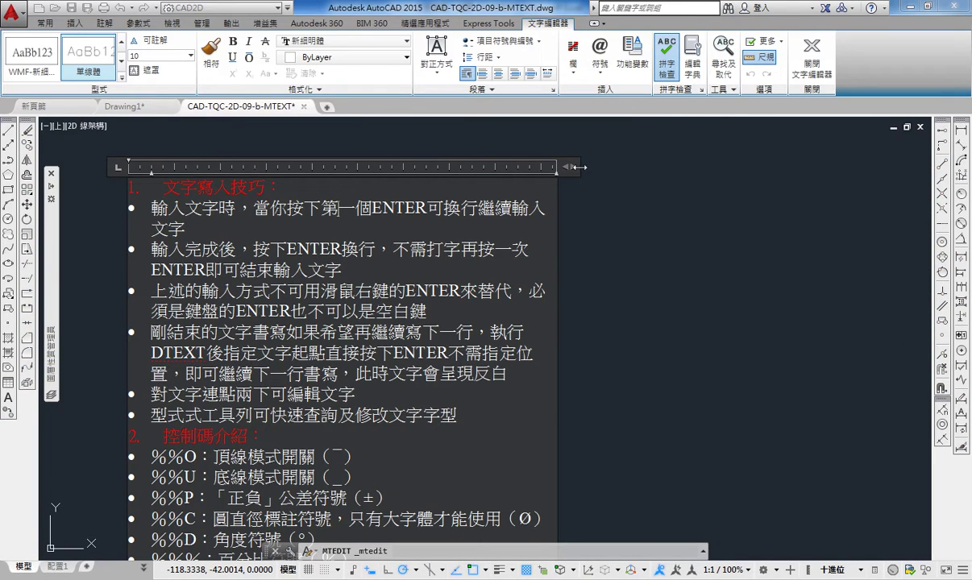
{"action": "left_click_drag", "start_coordinate": [580, 167], "coordinate": [582, 174]}
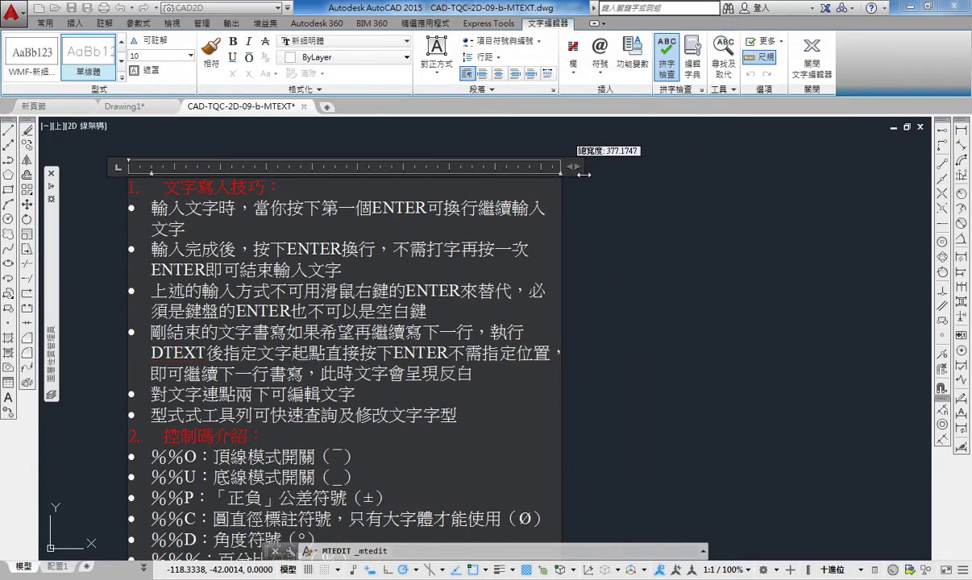
{"action": "scroll", "coordinate": [415, 160], "scroll_direction": "down", "scroll_amount": 2}
{"action": "scroll", "coordinate": [415, 160], "scroll_direction": "up", "scroll_amount": 1}
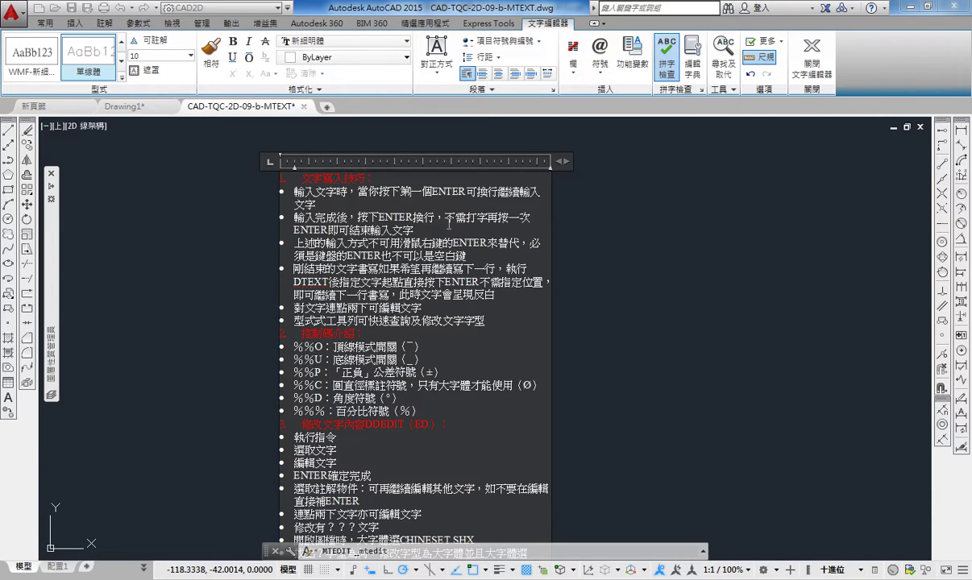
{"action": "scroll", "coordinate": [419, 315], "scroll_direction": "down", "scroll_amount": 3}
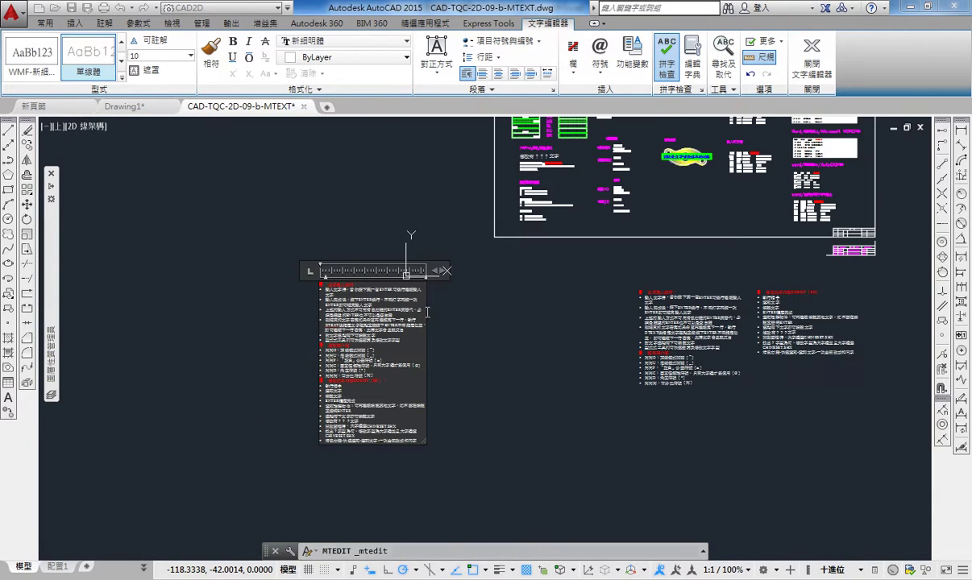
{"action": "scroll", "coordinate": [401, 349], "scroll_direction": "up", "scroll_amount": 3}
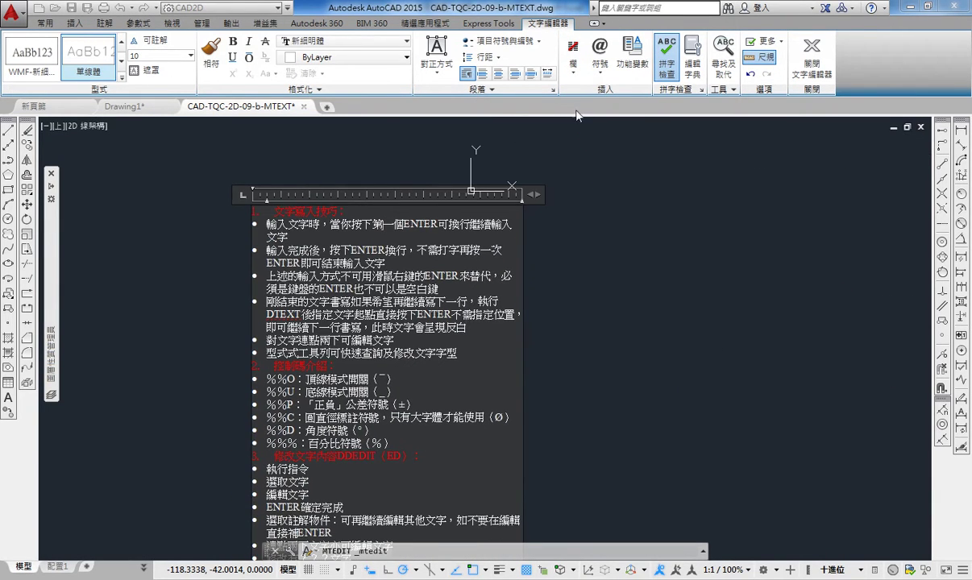
{"action": "left_click", "coordinate": [571, 80]}
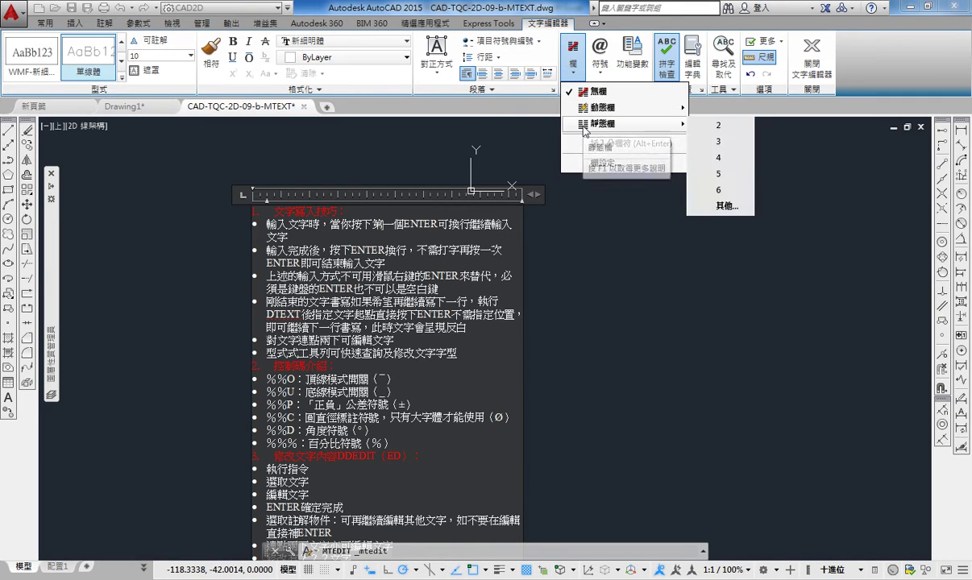
{"action": "mouse_move", "coordinate": [603, 125]}
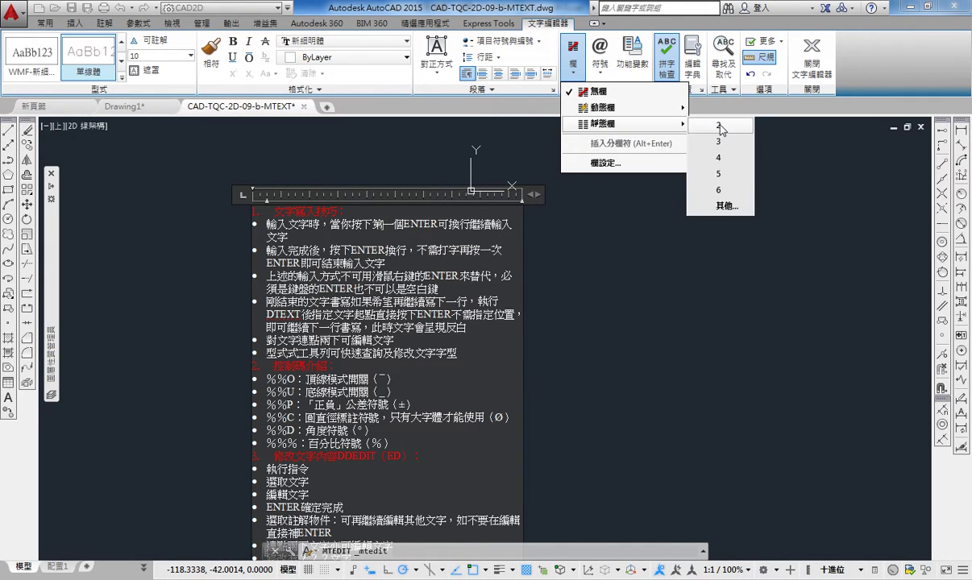
Split the notes into two static columns and recentre the view on them
{"action": "left_click", "coordinate": [717, 125]}
{"action": "scroll", "coordinate": [514, 257], "scroll_direction": "down", "scroll_amount": 3}
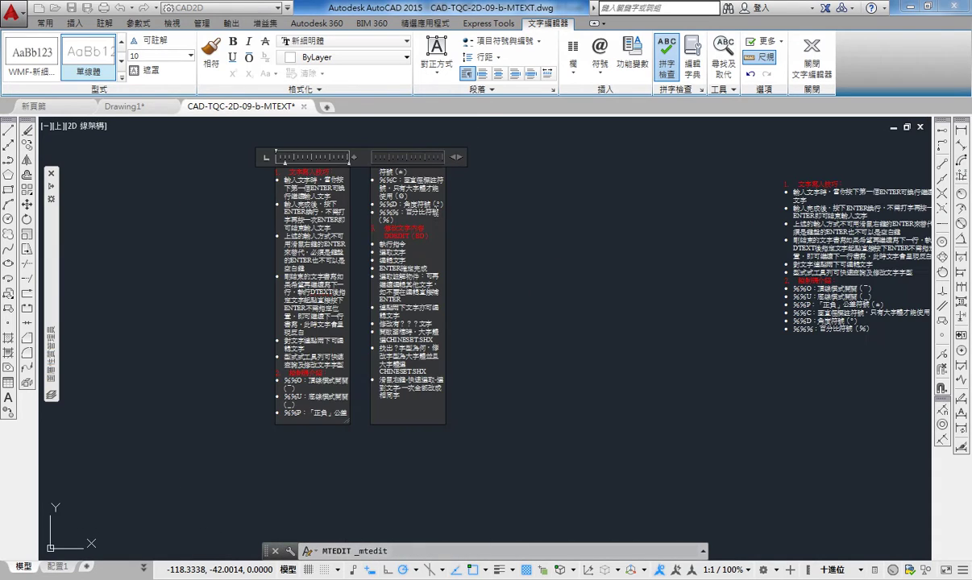
{"action": "middle_click_drag", "start_coordinate": [354, 157], "coordinate": [378, 239]}
{"action": "middle_click_drag", "start_coordinate": [401, 323], "coordinate": [400, 253]}
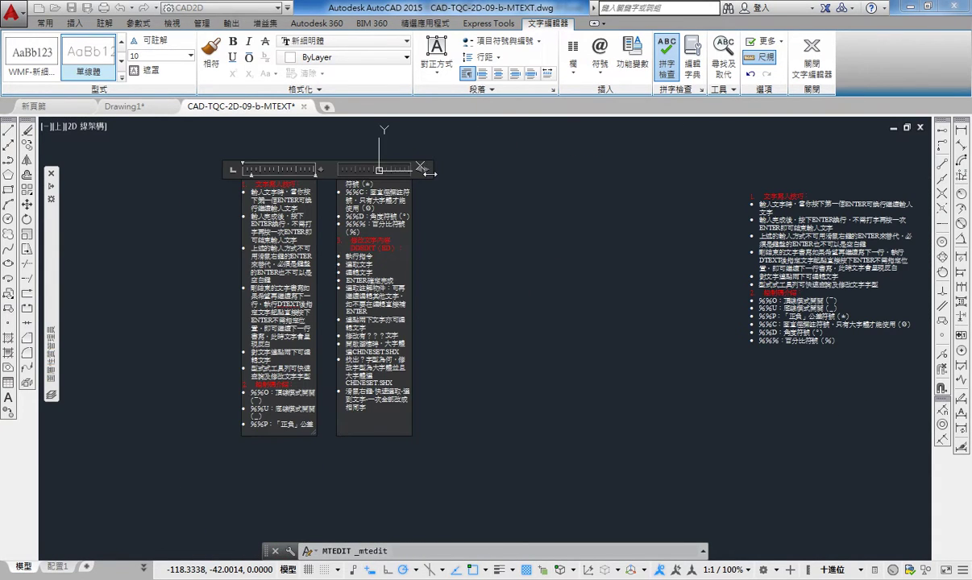
Widen the column gap and the first column to about 253.9, then shorten columns so text flows
{"action": "left_click_drag", "start_coordinate": [419, 168], "coordinate": [487, 168]}
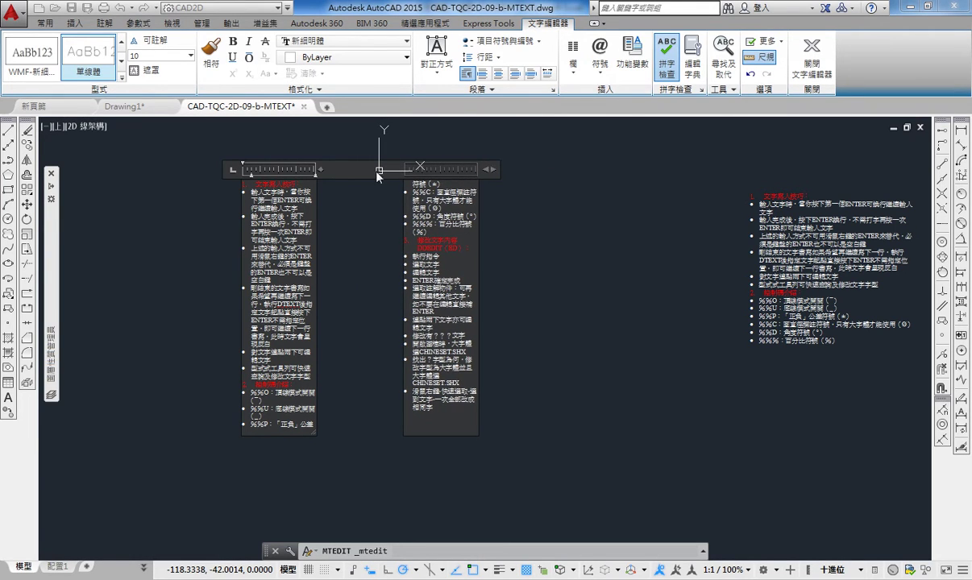
{"action": "left_click_drag", "start_coordinate": [320, 170], "coordinate": [360, 173]}
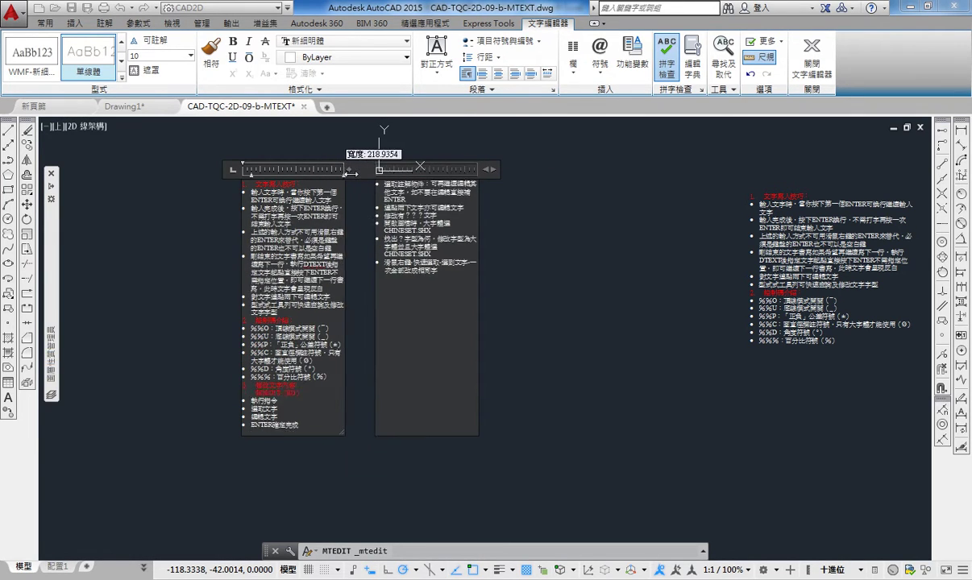
{"action": "left_click_drag", "start_coordinate": [500, 172], "coordinate": [497, 170]}
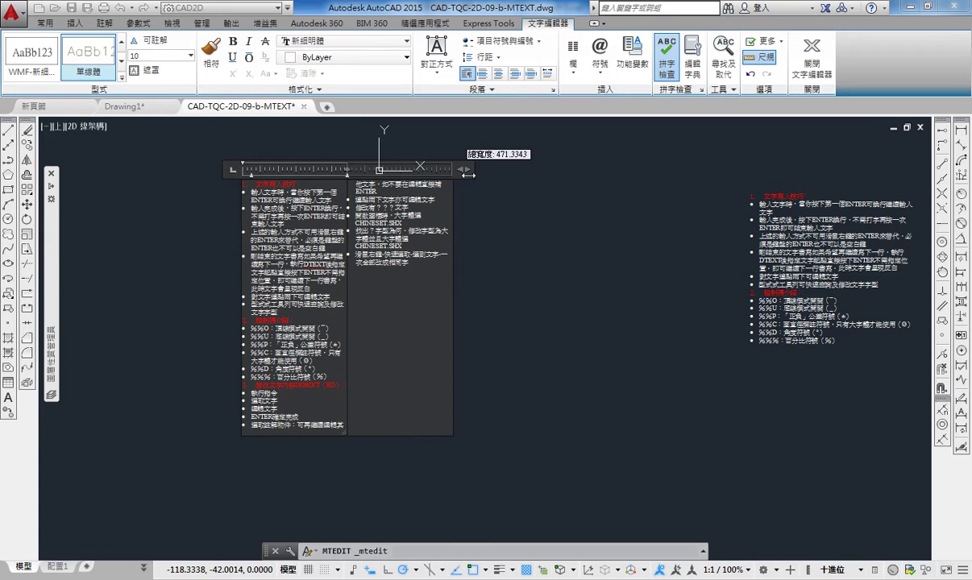
{"action": "left_click_drag", "start_coordinate": [353, 169], "coordinate": [380, 174]}
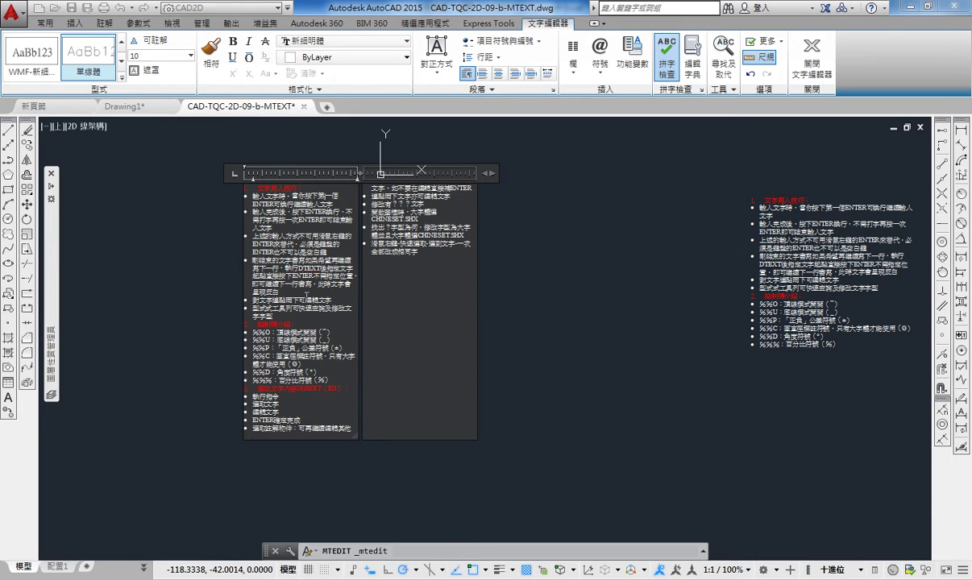
{"action": "mouse_move", "coordinate": [359, 440]}
{"action": "left_mouse_down"}
{"action": "mouse_move", "coordinate": [360, 274]}
{"action": "mouse_move", "coordinate": [355, 394]}
{"action": "mouse_move", "coordinate": [357, 349]}
{"action": "left_mouse_up"}
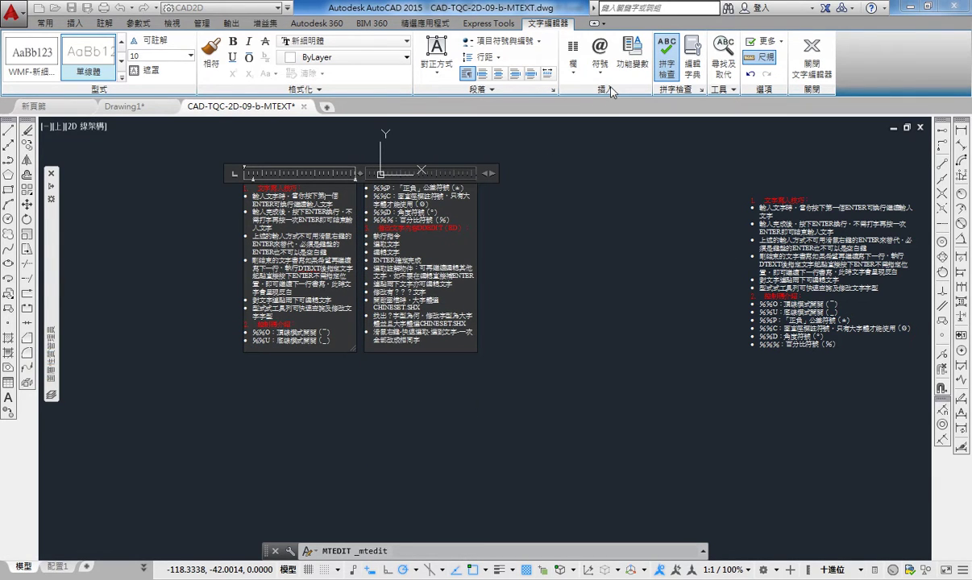
{"action": "left_click", "coordinate": [572, 62]}
{"action": "mouse_move", "coordinate": [597, 92]}
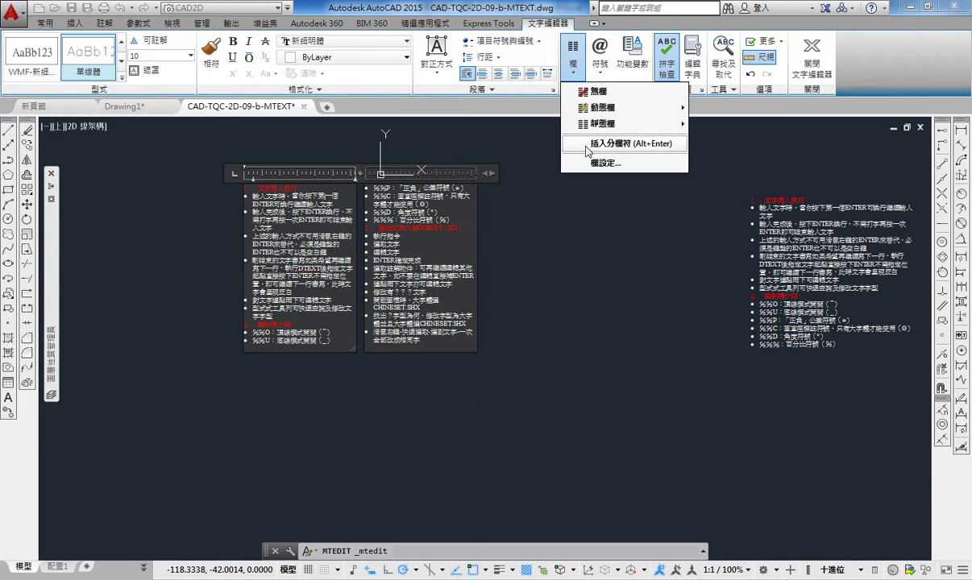
Remove the columns, narrow the box, then apply dynamic auto-height columns and tune the column height
{"action": "left_click", "coordinate": [598, 92]}
{"action": "left_click_drag", "start_coordinate": [499, 174], "coordinate": [427, 171]}
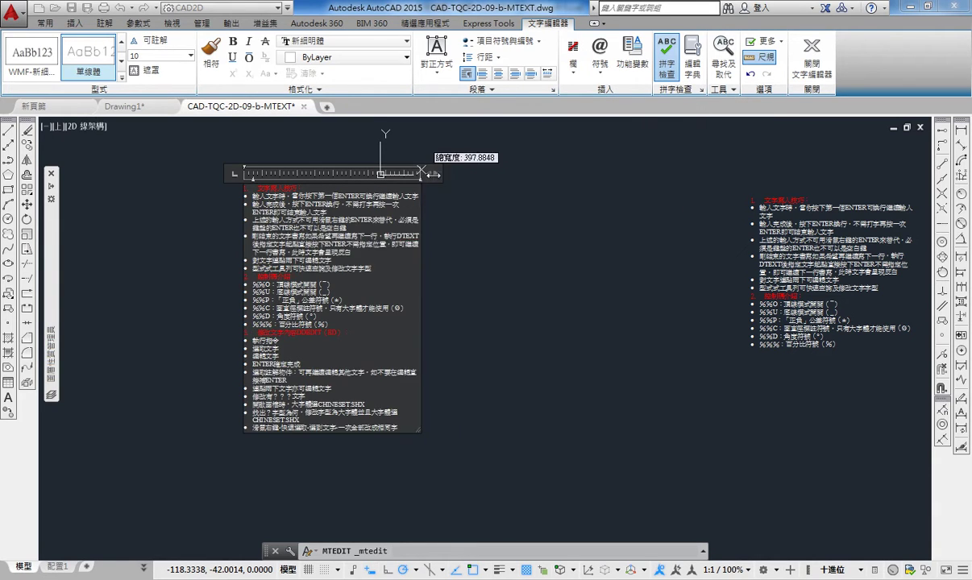
{"action": "left_click", "coordinate": [573, 54]}
{"action": "mouse_move", "coordinate": [602, 107]}
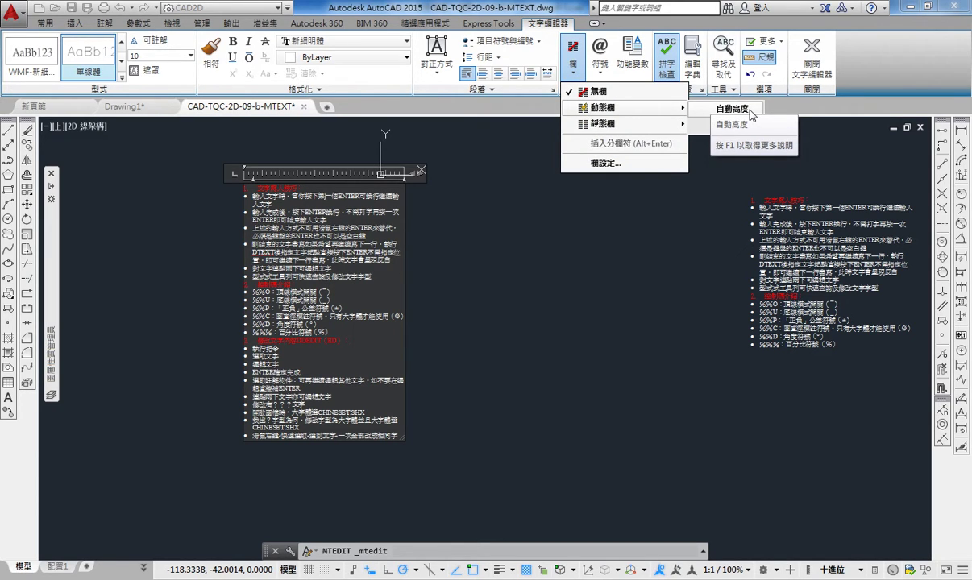
{"action": "left_click", "coordinate": [747, 111]}
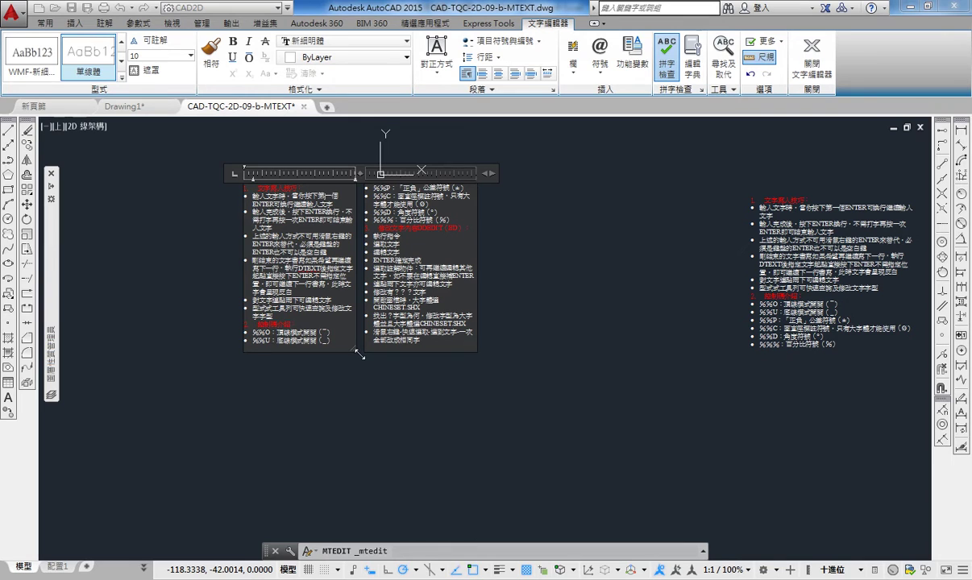
{"action": "mouse_move", "coordinate": [359, 353]}
{"action": "left_mouse_down"}
{"action": "mouse_move", "coordinate": [372, 228]}
{"action": "mouse_move", "coordinate": [345, 272]}
{"action": "left_mouse_up"}
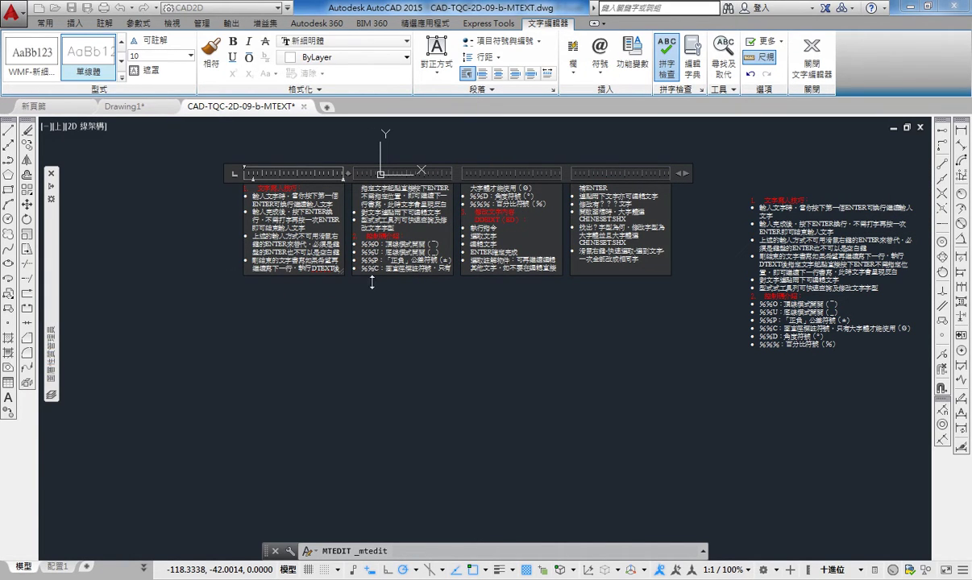
{"action": "mouse_move", "coordinate": [345, 279]}
{"action": "left_mouse_down"}
{"action": "mouse_move", "coordinate": [343, 355]}
{"action": "mouse_move", "coordinate": [375, 364]}
{"action": "mouse_move", "coordinate": [314, 345]}
{"action": "mouse_move", "coordinate": [282, 352]}
{"action": "mouse_move", "coordinate": [408, 352]}
{"action": "mouse_move", "coordinate": [369, 407]}
{"action": "mouse_move", "coordinate": [347, 342]}
{"action": "mouse_move", "coordinate": [379, 310]}
{"action": "mouse_move", "coordinate": [341, 310]}
{"action": "mouse_move", "coordinate": [346, 330]}
{"action": "left_mouse_up"}
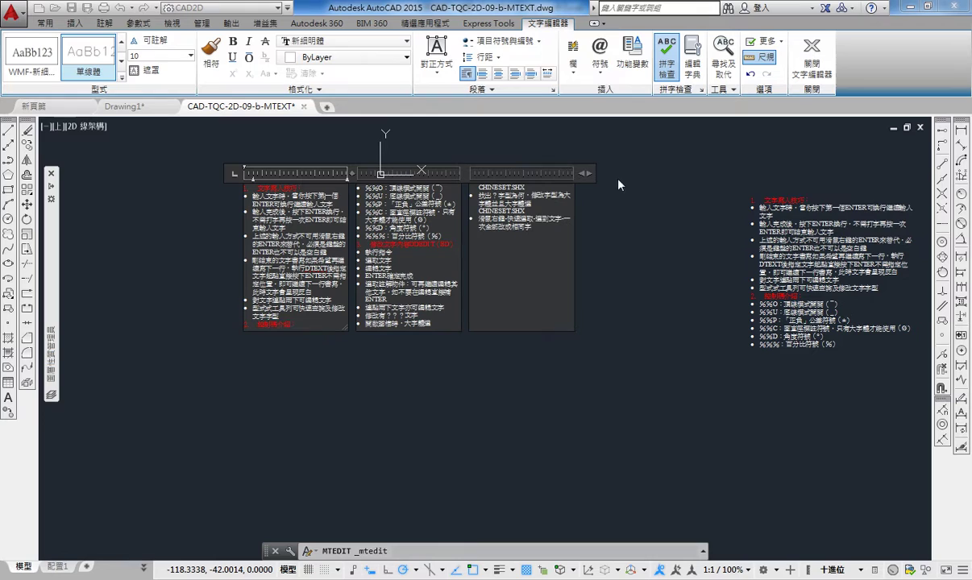
Set the dynamic columns to manual height and shorten the box so notes flow into two columns
{"action": "left_click", "coordinate": [572, 65]}
{"action": "mouse_move", "coordinate": [621, 107]}
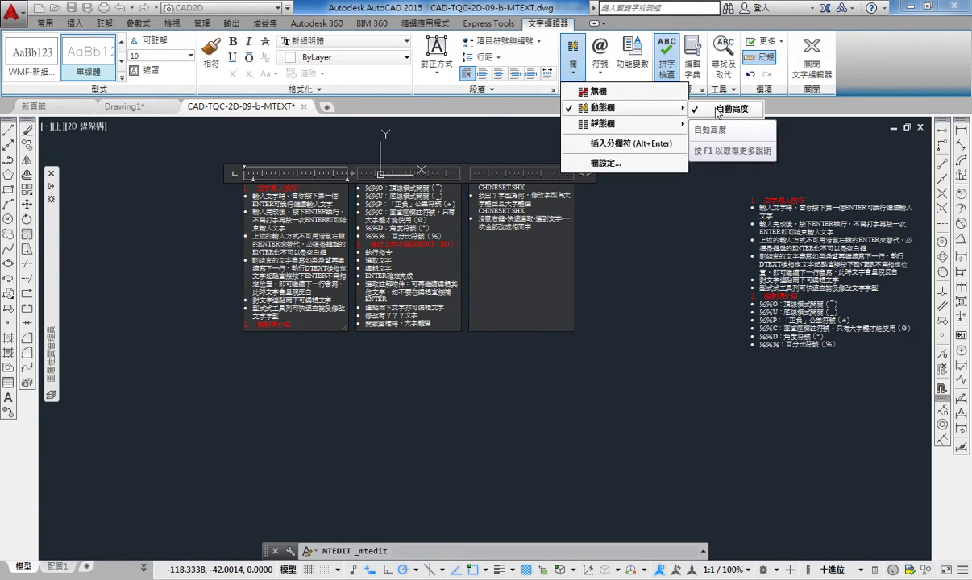
{"action": "left_click", "coordinate": [717, 129]}
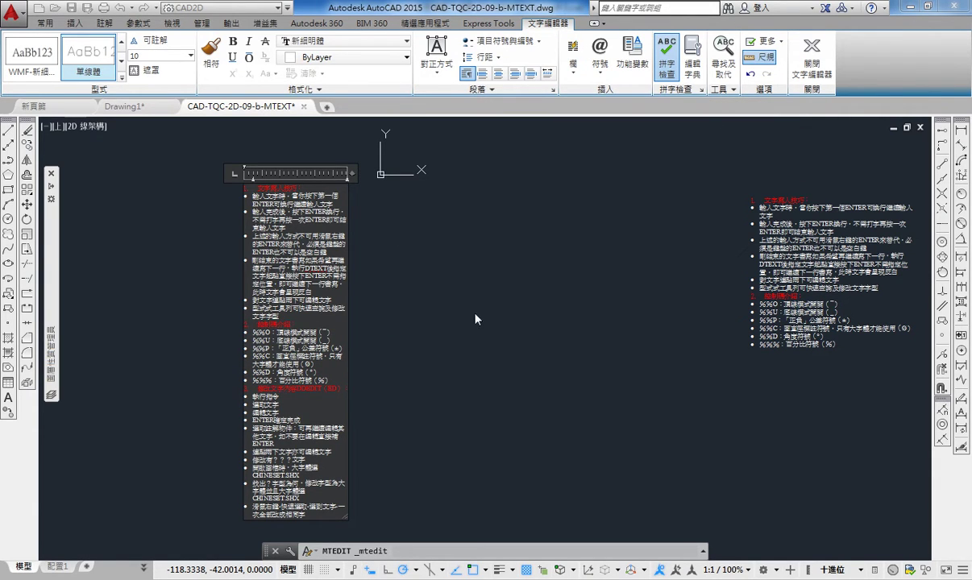
{"action": "left_click_drag", "start_coordinate": [352, 525], "coordinate": [361, 240]}
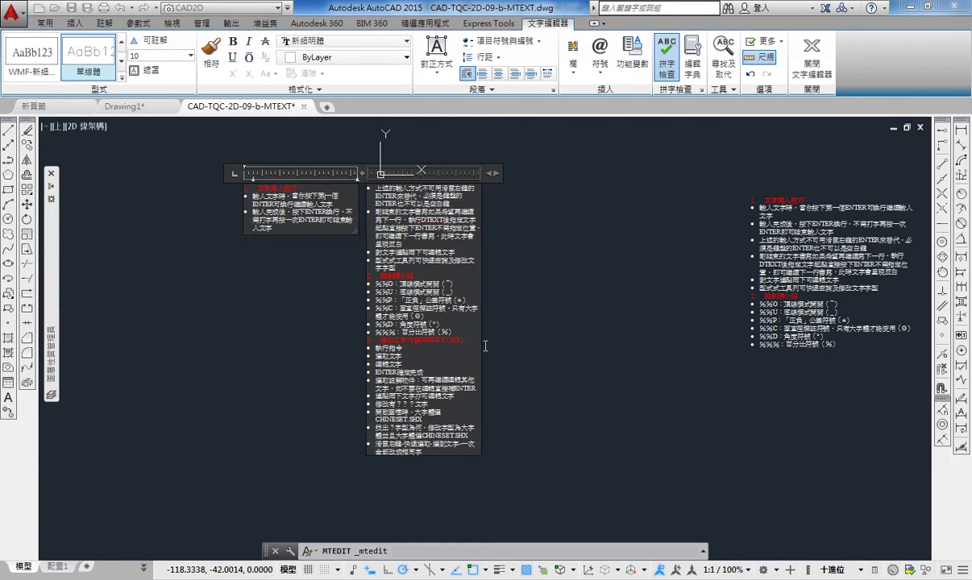
{"action": "left_click", "coordinate": [573, 60]}
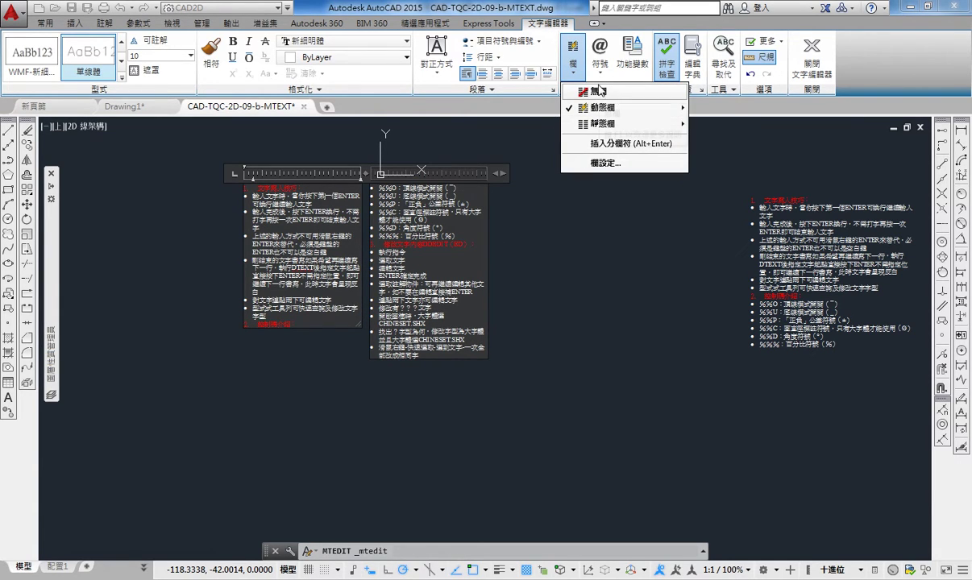
Switch the notes to No Columns (無欄) and close the text editor
{"action": "left_click", "coordinate": [599, 91]}
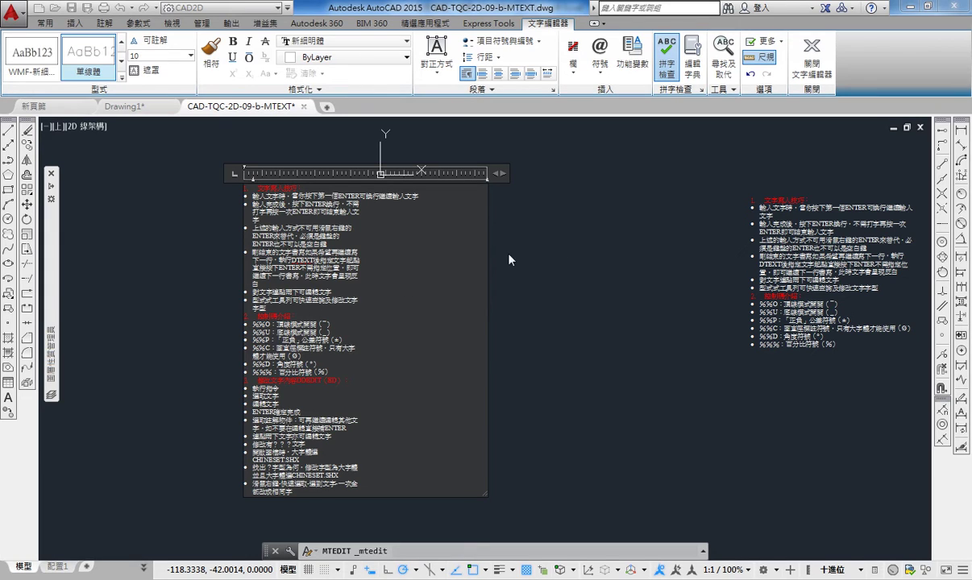
{"action": "left_click", "coordinate": [497, 232]}
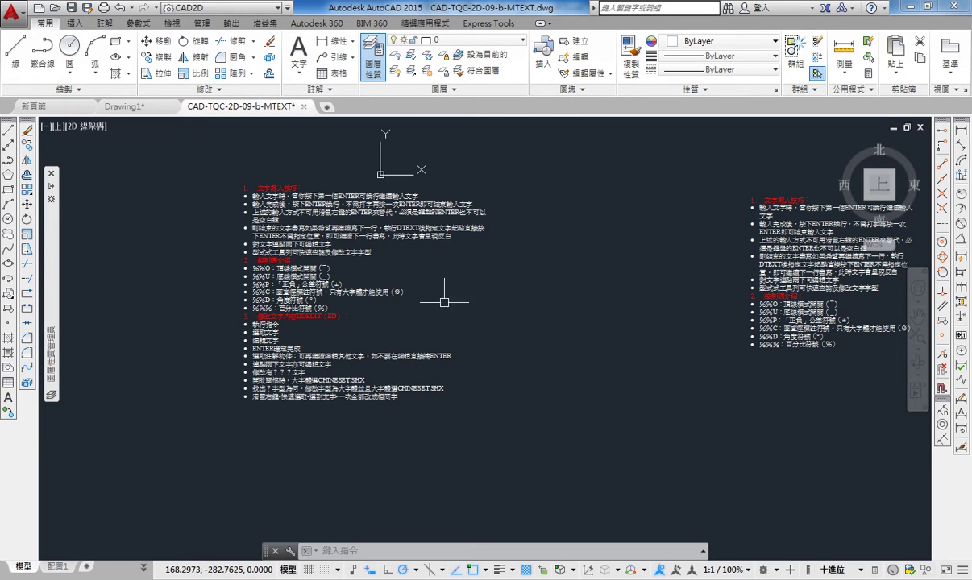
Bring the notes blocks into view and select the left notes text block
{"action": "scroll", "coordinate": [527, 320], "scroll_direction": "down", "scroll_amount": 2}
{"action": "scroll", "coordinate": [346, 330], "scroll_direction": "down", "scroll_amount": 2}
{"action": "middle_click_drag", "start_coordinate": [346, 330], "coordinate": [397, 356]}
{"action": "scroll", "coordinate": [397, 355], "scroll_direction": "up", "scroll_amount": 3}
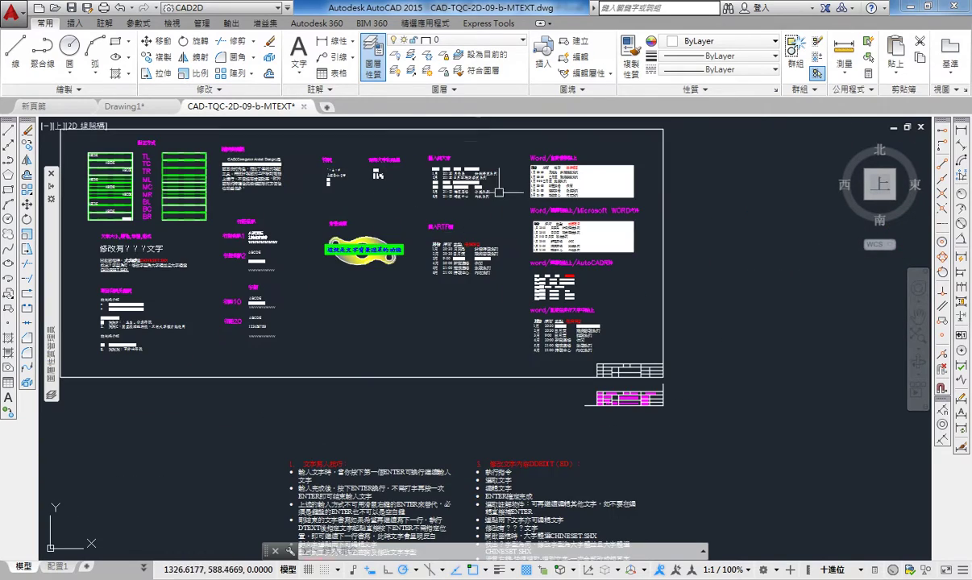
{"action": "scroll", "coordinate": [312, 401], "scroll_direction": "up", "scroll_amount": 1}
{"action": "mouse_move", "coordinate": [311, 401]}
{"action": "middle_mouse_down"}
{"action": "mouse_move", "coordinate": [288, 404]}
{"action": "mouse_move", "coordinate": [455, 282]}
{"action": "middle_mouse_up"}
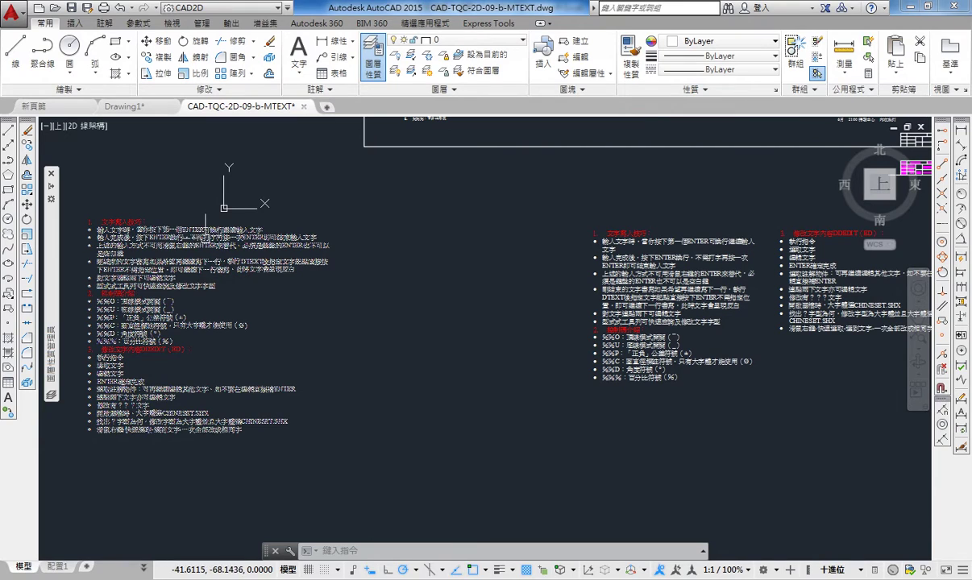
{"action": "left_click", "coordinate": [196, 228]}
{"action": "scroll", "coordinate": [211, 324], "scroll_direction": "up", "scroll_amount": 1}
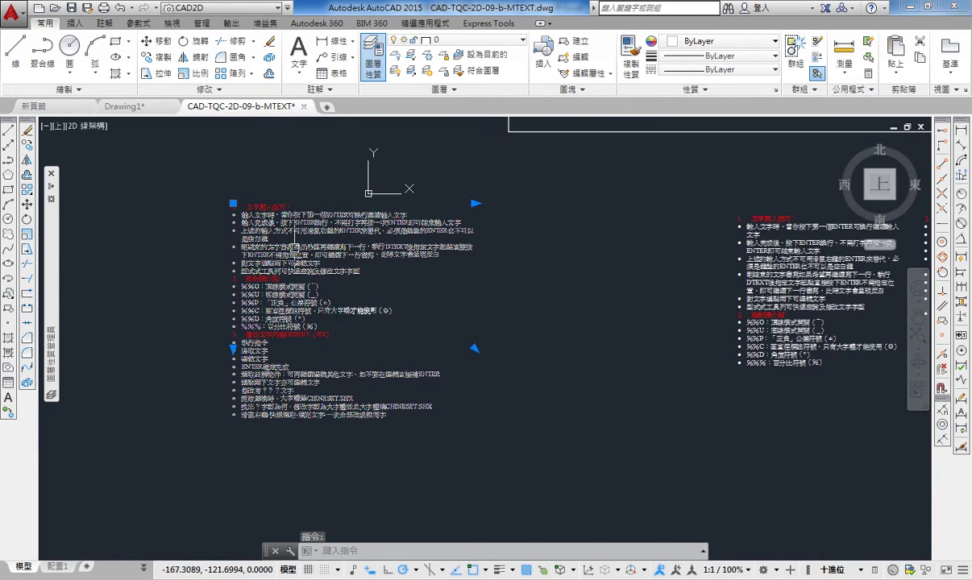
{"action": "scroll", "coordinate": [341, 301], "scroll_direction": "up", "scroll_amount": 1}
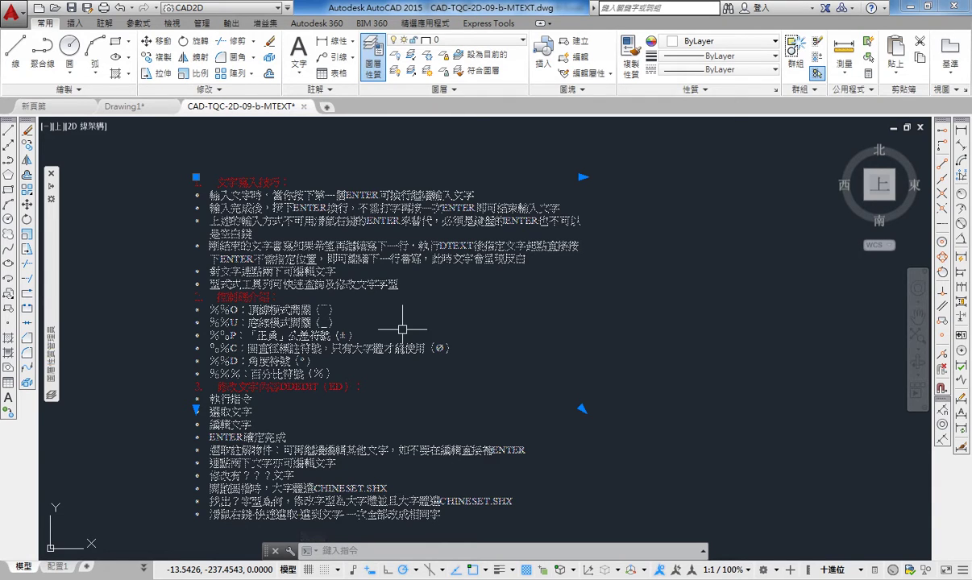
{"action": "key", "text": "Escape"}
{"action": "key", "text": "Escape"}
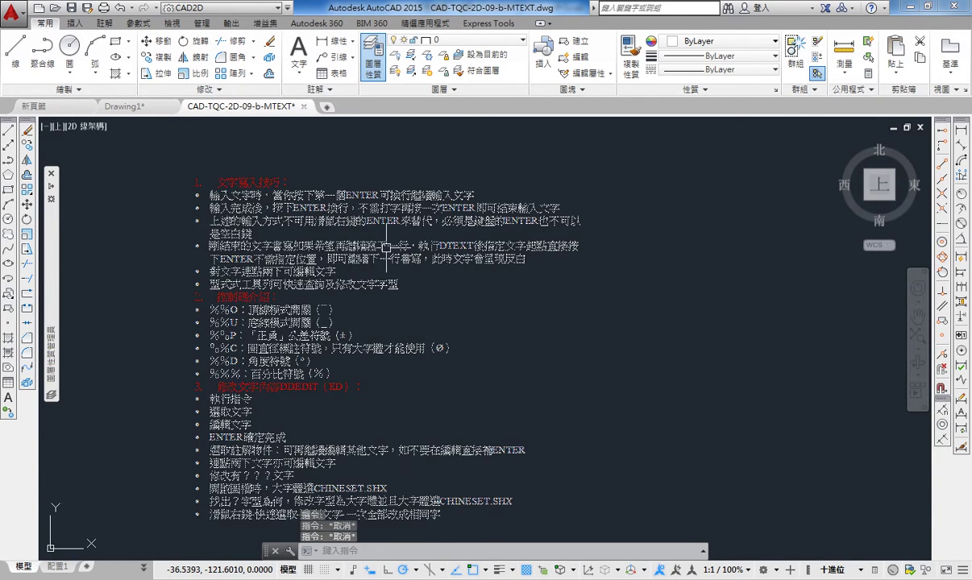
{"action": "left_click", "coordinate": [360, 233]}
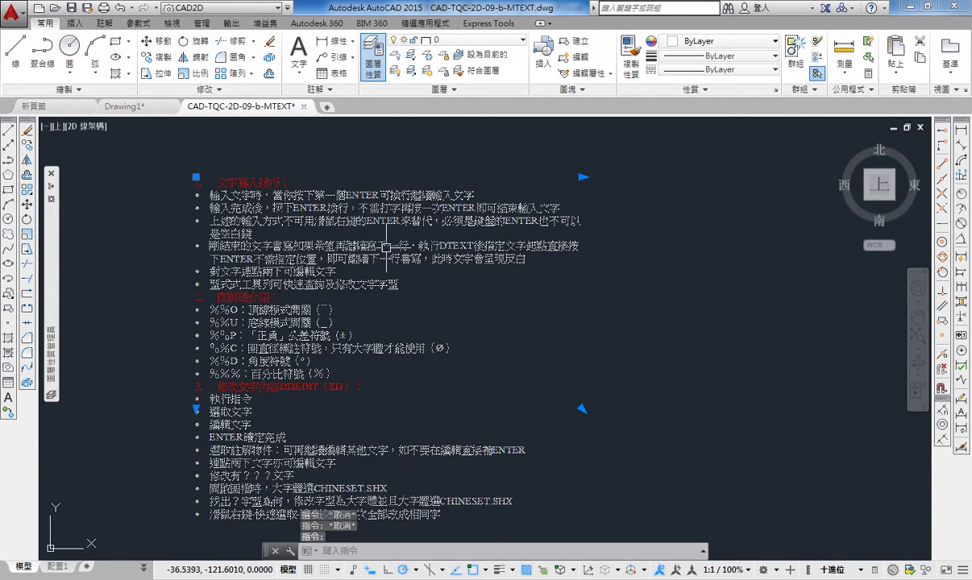
Drag the width and corner grips leftward to make the notes block narrower and shorter
{"action": "left_click", "coordinate": [583, 177]}
{"action": "left_click", "coordinate": [499, 185]}
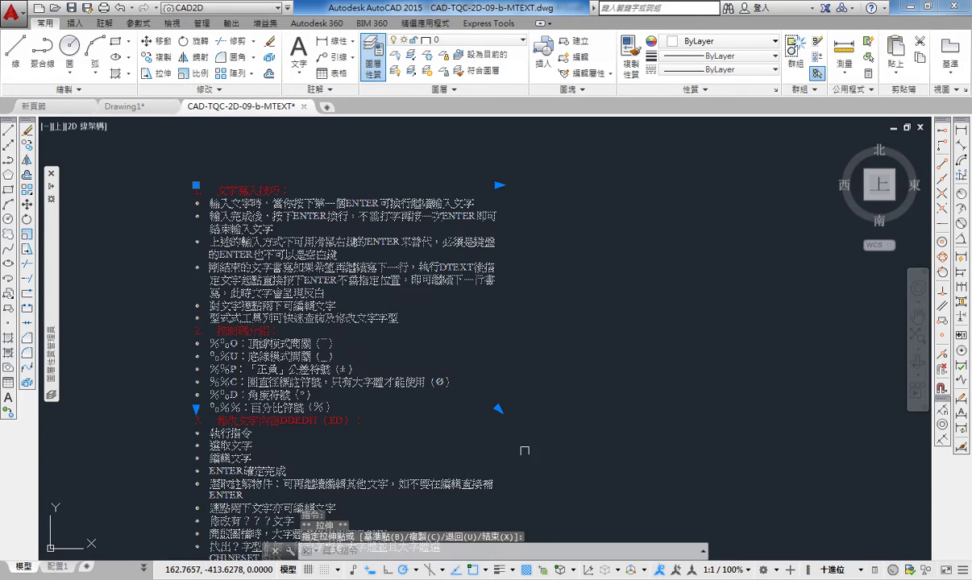
{"action": "left_click", "coordinate": [498, 408]}
{"action": "left_click", "coordinate": [467, 355]}
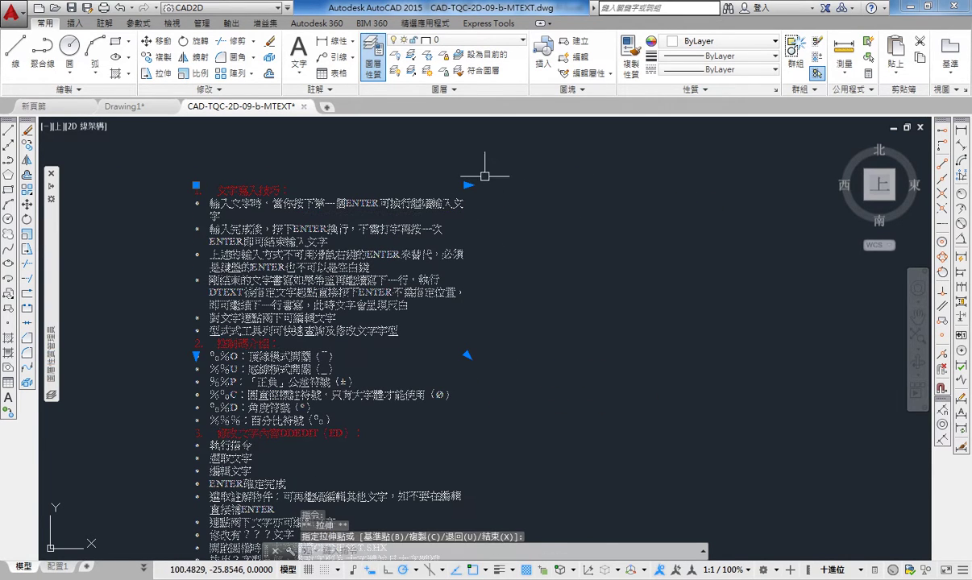
Apply dynamic columns (動態欄) to the notes block and close the editor, leaving a one-character-wide strip
{"action": "key", "text": "Escape"}
{"action": "double_click", "coordinate": [431, 208]}
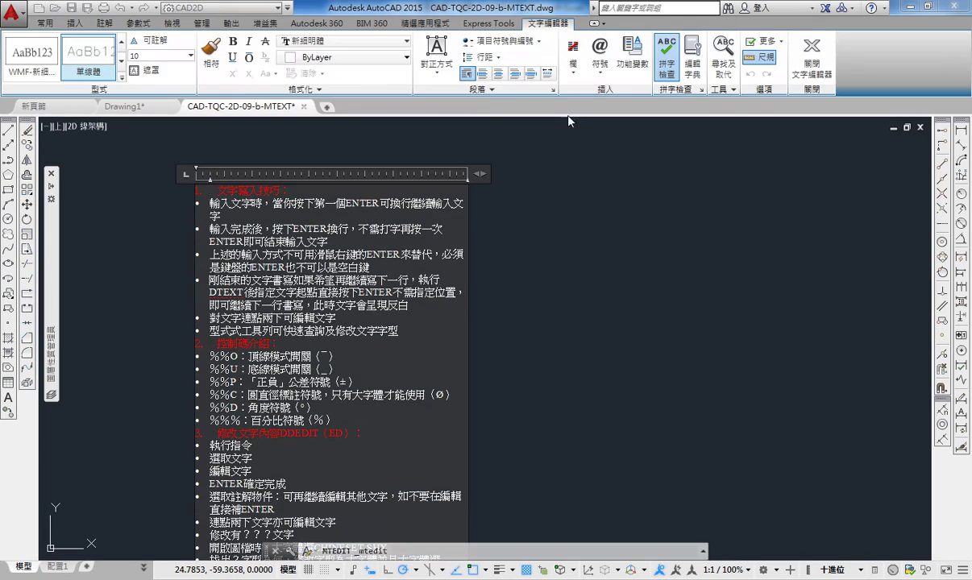
{"action": "left_click", "coordinate": [572, 65]}
{"action": "mouse_move", "coordinate": [612, 107]}
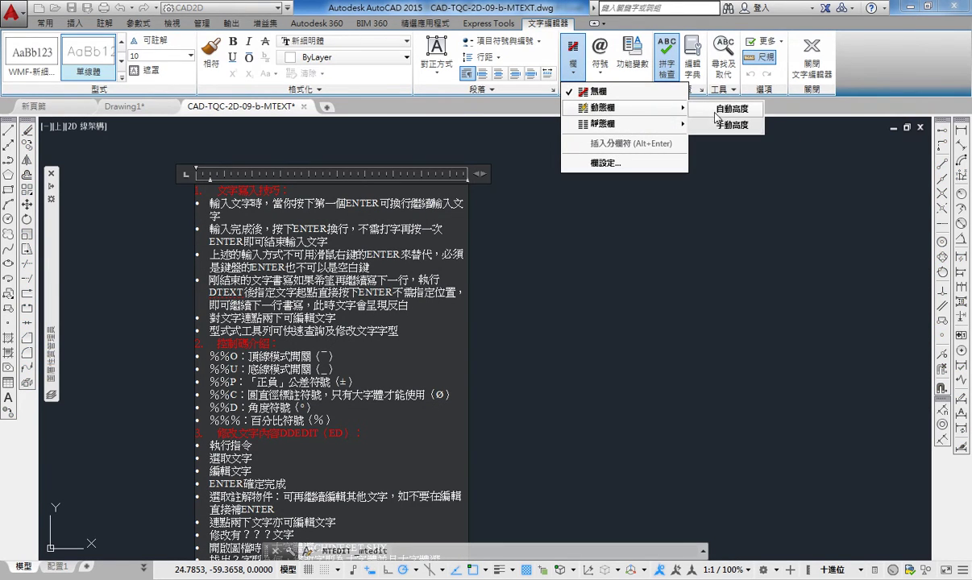
{"action": "left_click", "coordinate": [725, 125]}
{"action": "left_click", "coordinate": [365, 219]}
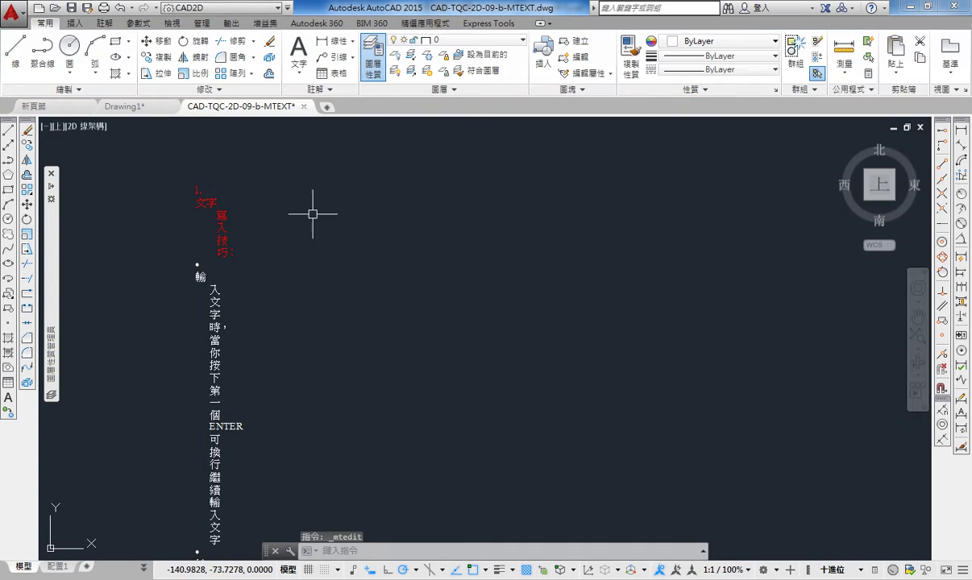
Widen the narrow notes column and pull its bottom up so text flows into two columns
{"action": "scroll", "coordinate": [299, 191], "scroll_direction": "down", "scroll_amount": 5}
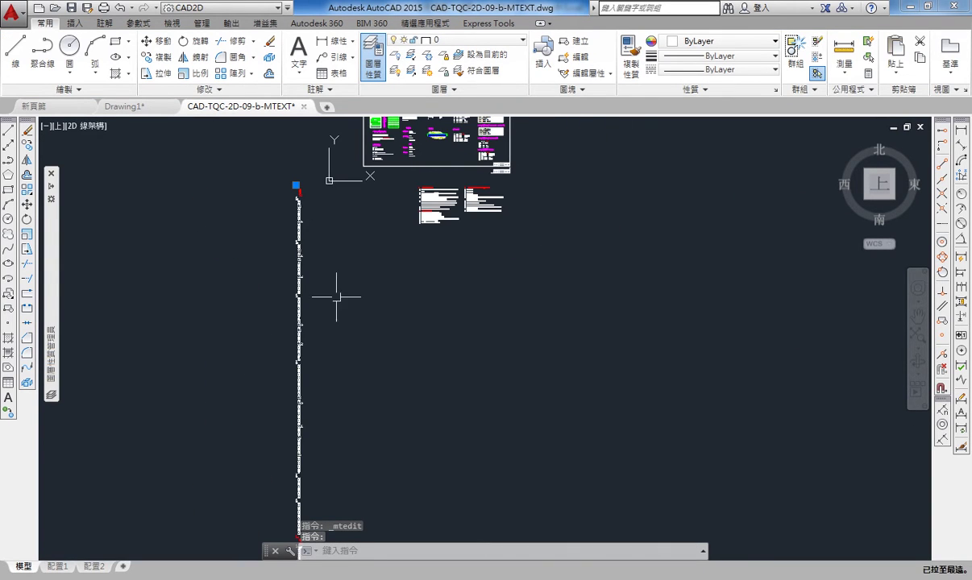
{"action": "scroll", "coordinate": [297, 184], "scroll_direction": "up", "scroll_amount": 3}
{"action": "scroll", "coordinate": [285, 206], "scroll_direction": "up", "scroll_amount": 3}
{"action": "scroll", "coordinate": [351, 239], "scroll_direction": "down", "scroll_amount": 3}
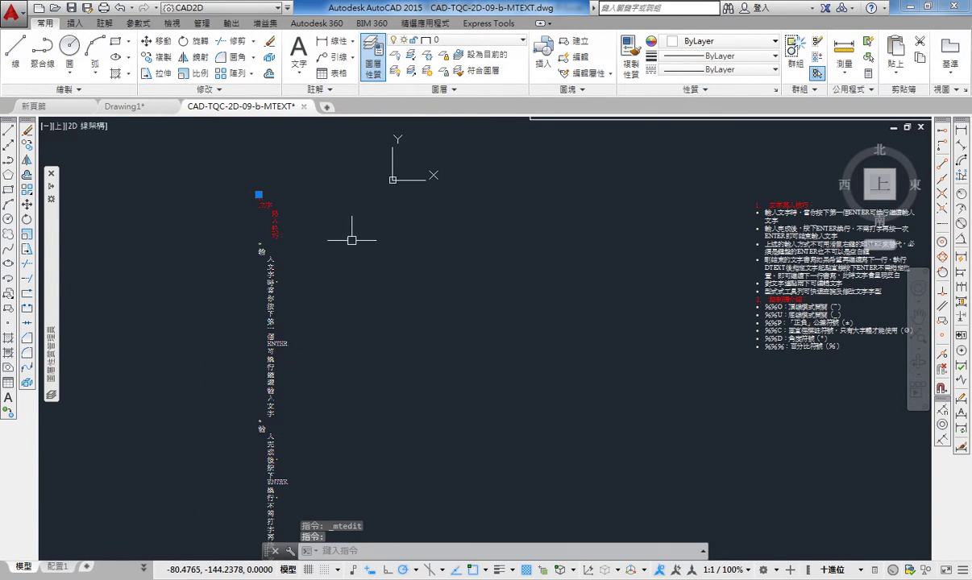
{"action": "double_click", "coordinate": [270, 208]}
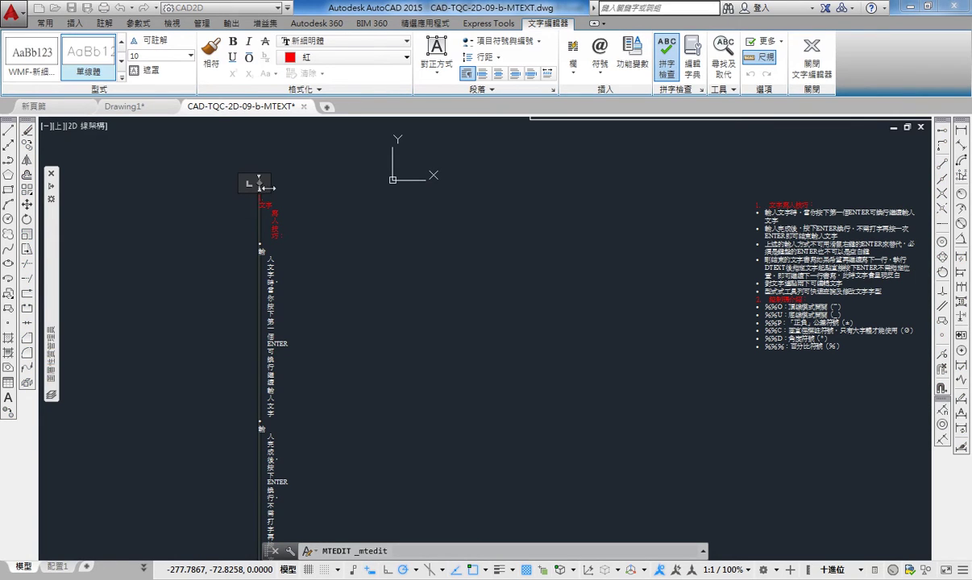
{"action": "left_click_drag", "start_coordinate": [267, 189], "coordinate": [395, 183]}
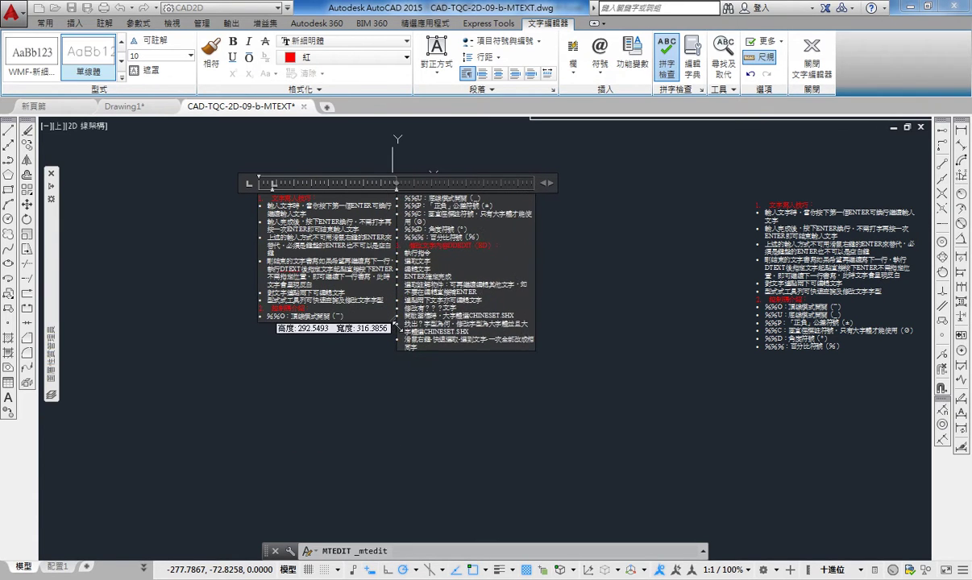
{"action": "left_click_drag", "start_coordinate": [396, 481], "coordinate": [396, 323]}
{"action": "left_click", "coordinate": [749, 121]}
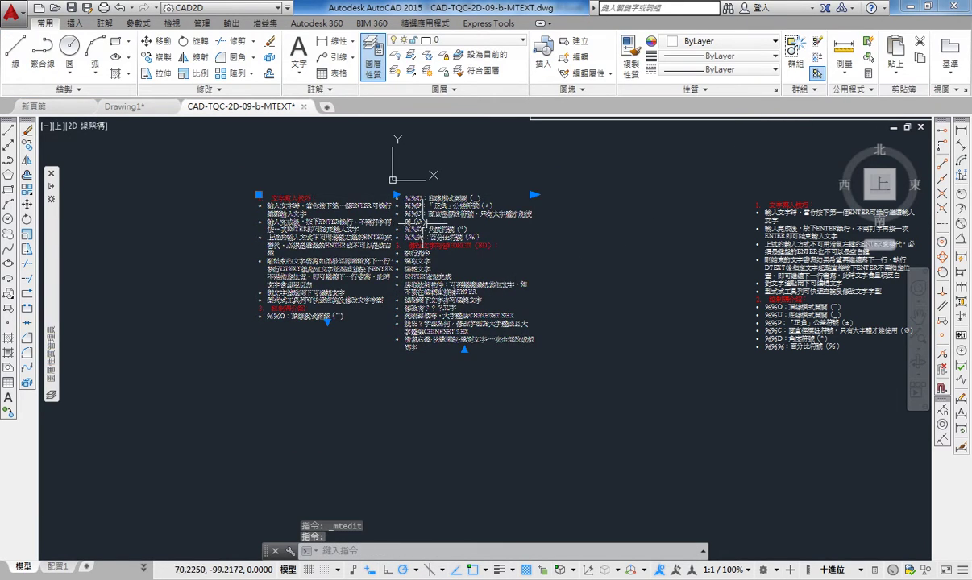
Grab the column-height grip and try stretching it, then cancel the attempt
{"action": "scroll", "coordinate": [473, 372], "scroll_direction": "up", "scroll_amount": 5}
{"action": "scroll", "coordinate": [474, 372], "scroll_direction": "down", "scroll_amount": 3}
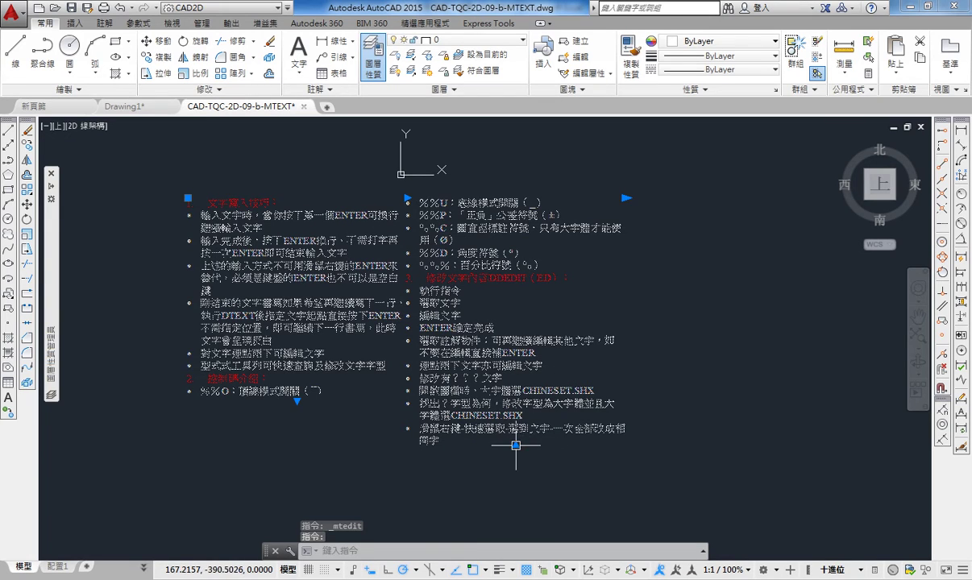
{"action": "left_click", "coordinate": [516, 443]}
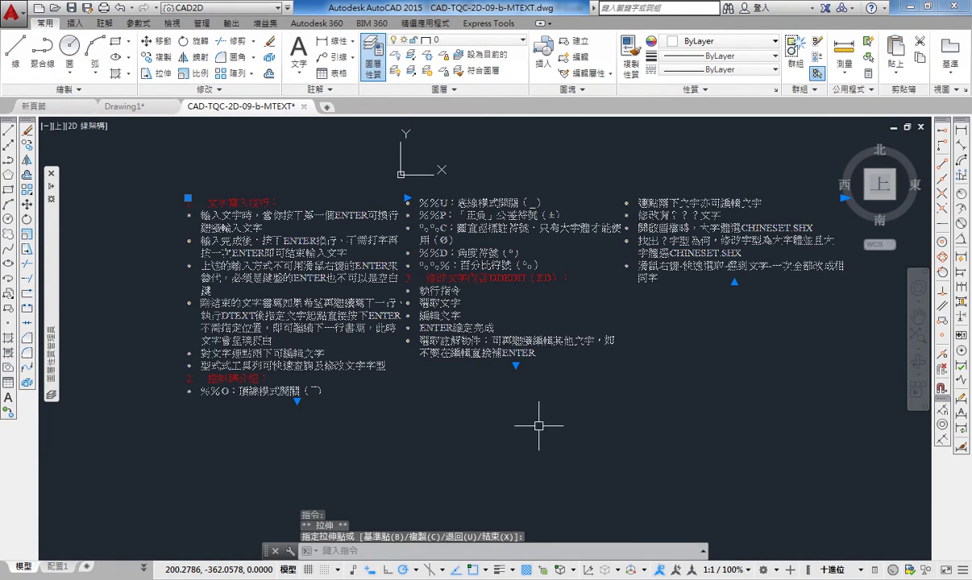
{"action": "left_click", "coordinate": [296, 471]}
{"action": "left_click", "coordinate": [516, 364]}
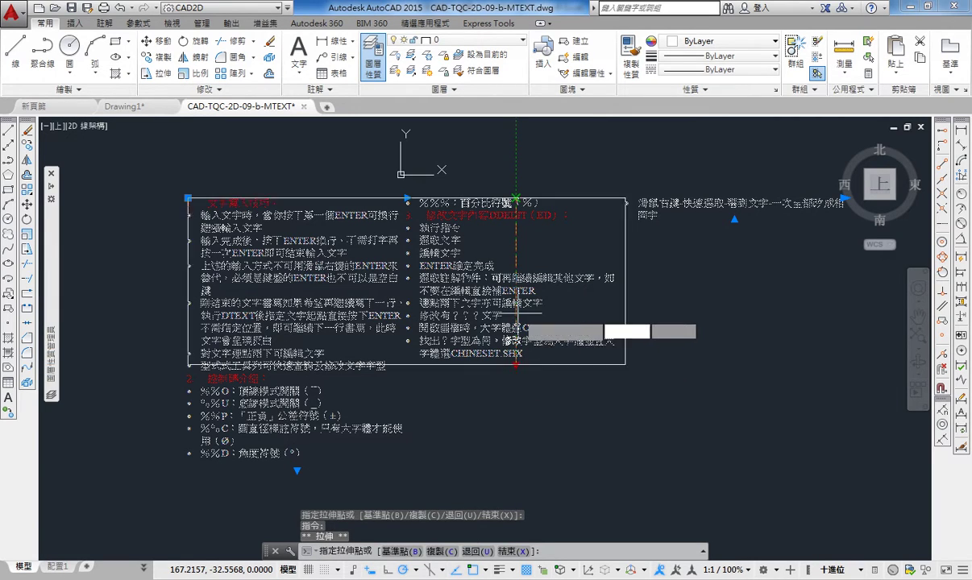
{"action": "key", "text": "Escape"}
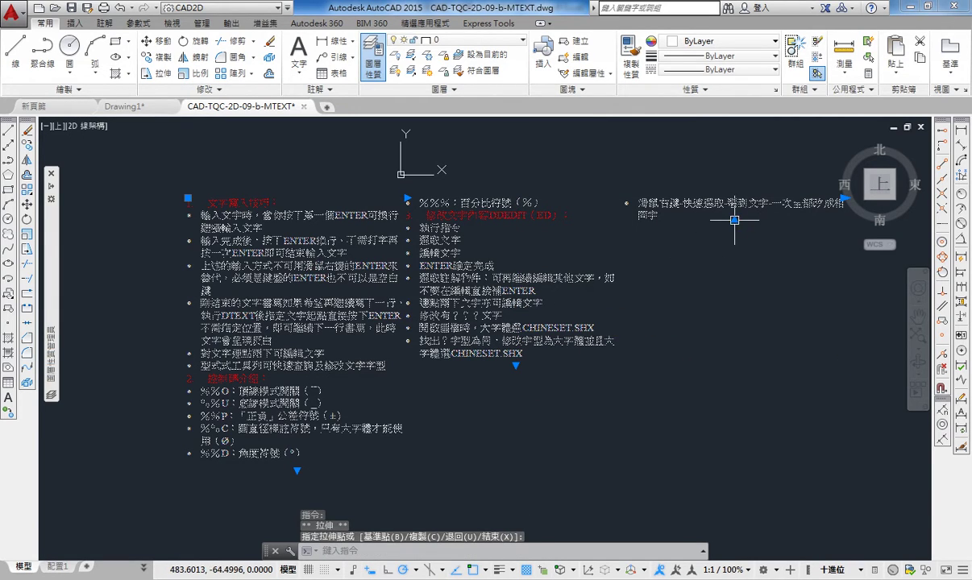
{"action": "key", "text": "Escape"}
Drag the column-height grip up so the notes reflow into three columns, then reopen the block for editing
{"action": "left_click", "coordinate": [516, 364]}
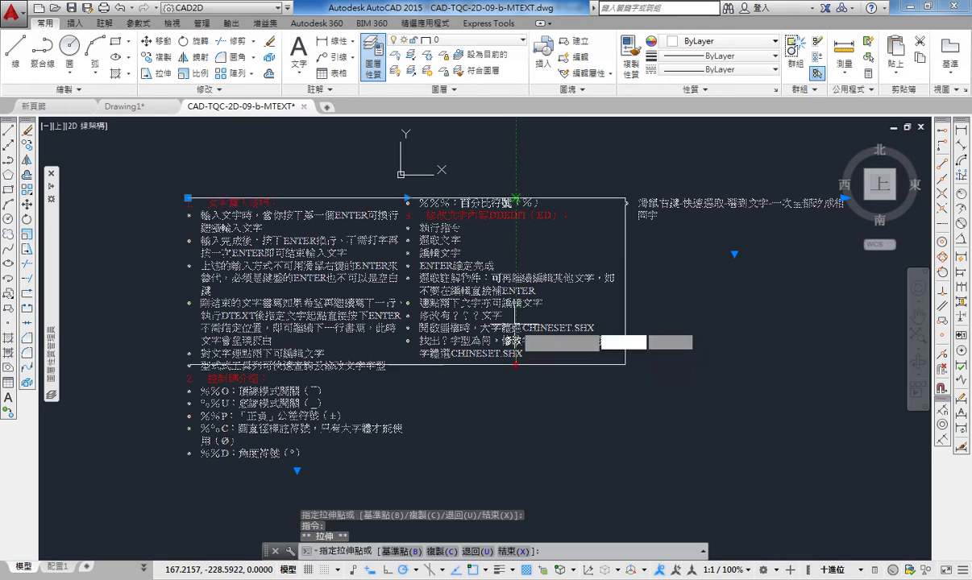
{"action": "left_click", "coordinate": [502, 246]}
{"action": "middle_click_drag", "start_coordinate": [493, 335], "coordinate": [426, 339]}
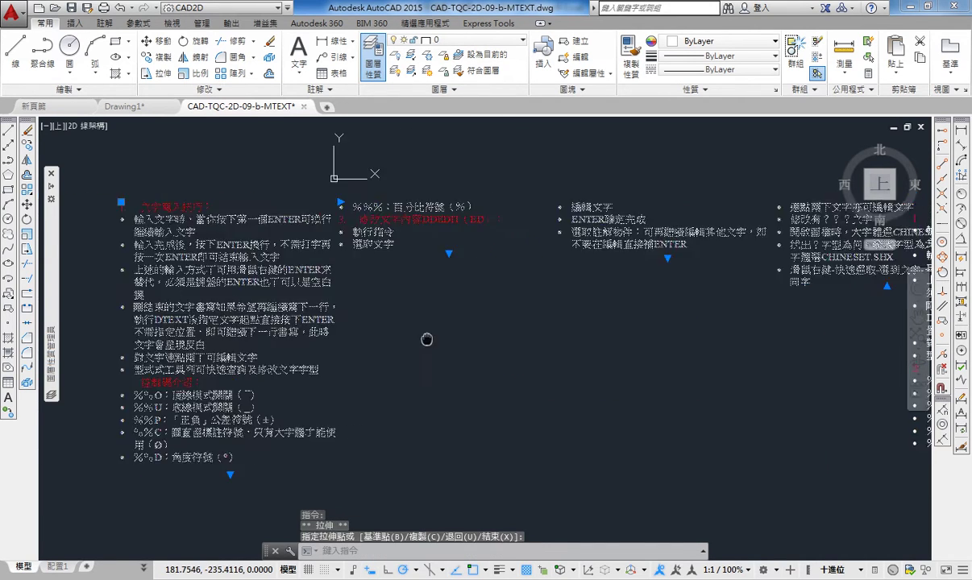
{"action": "scroll", "coordinate": [564, 287], "scroll_direction": "down", "scroll_amount": 2}
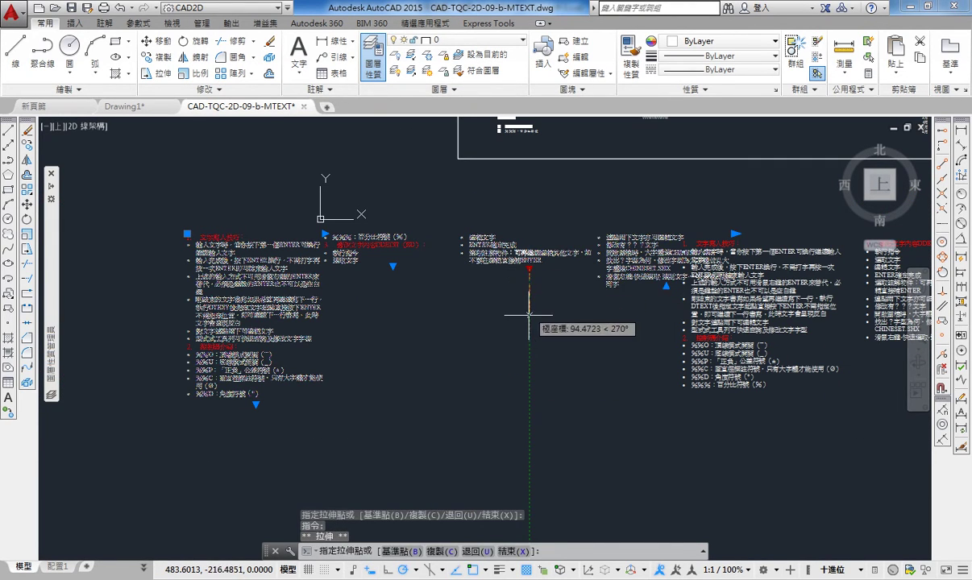
{"action": "key", "text": "Escape"}
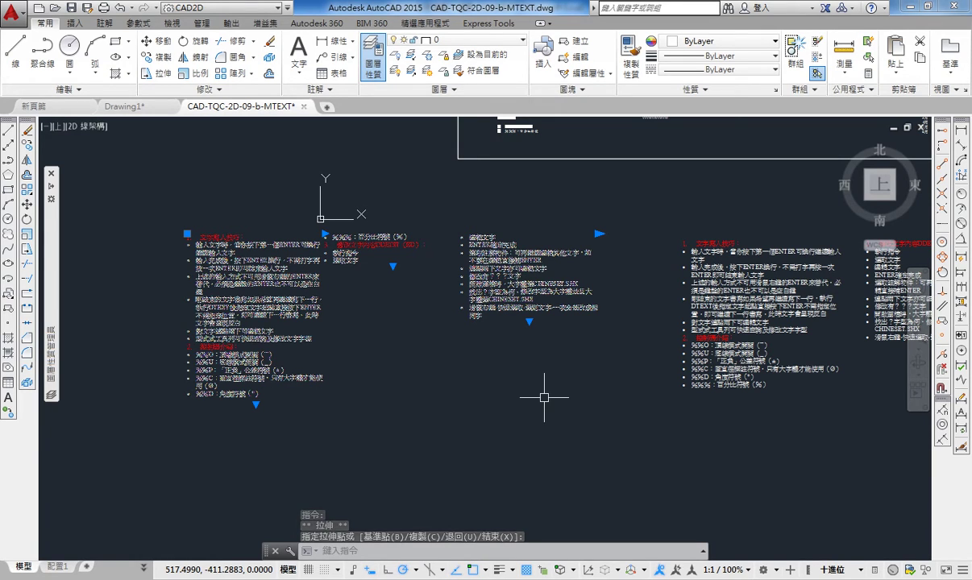
{"action": "key", "text": "Escape"}
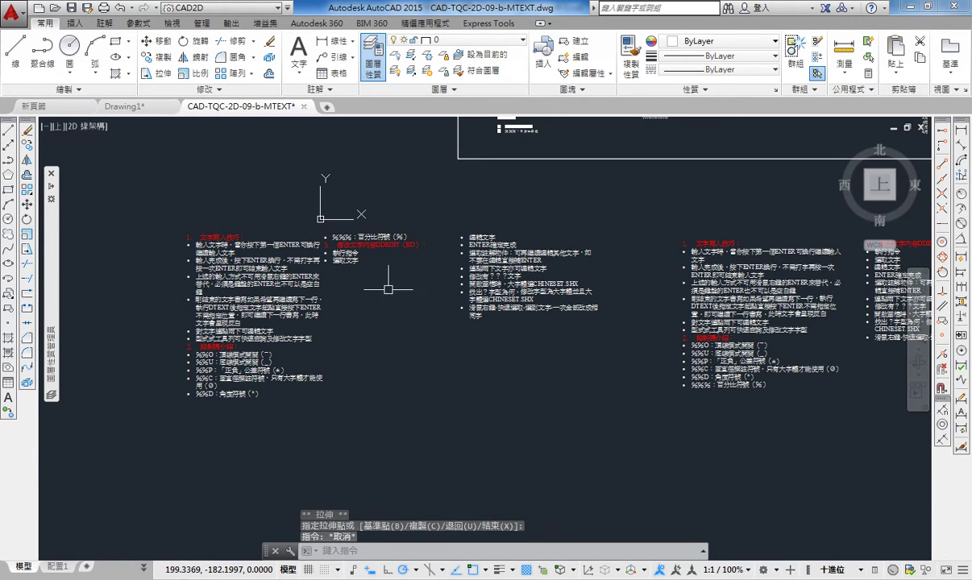
{"action": "left_click", "coordinate": [245, 260]}
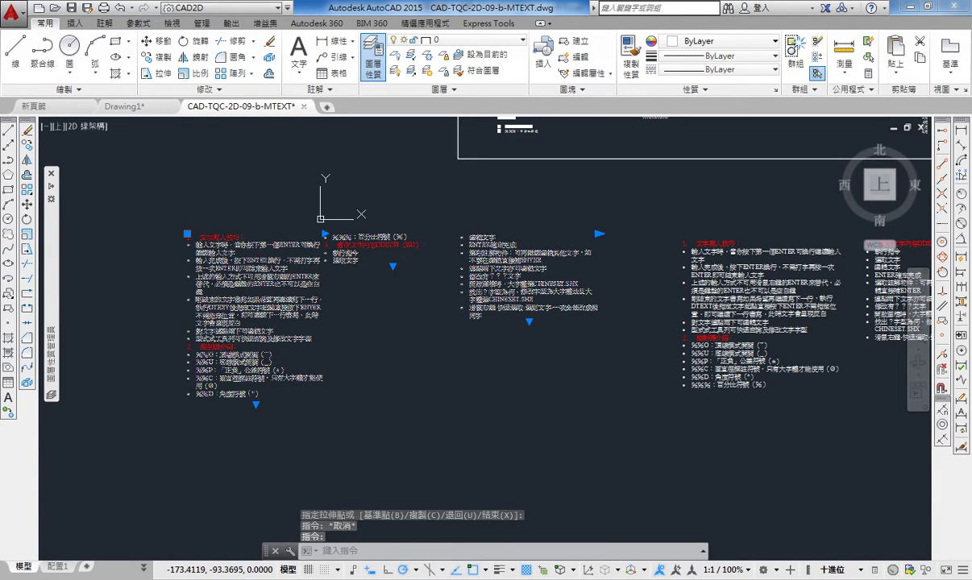
{"action": "double_click", "coordinate": [286, 385]}
Exit the text editor and raise the notes' column-height grip so the text reflows into four columns
{"action": "left_click", "coordinate": [364, 331]}
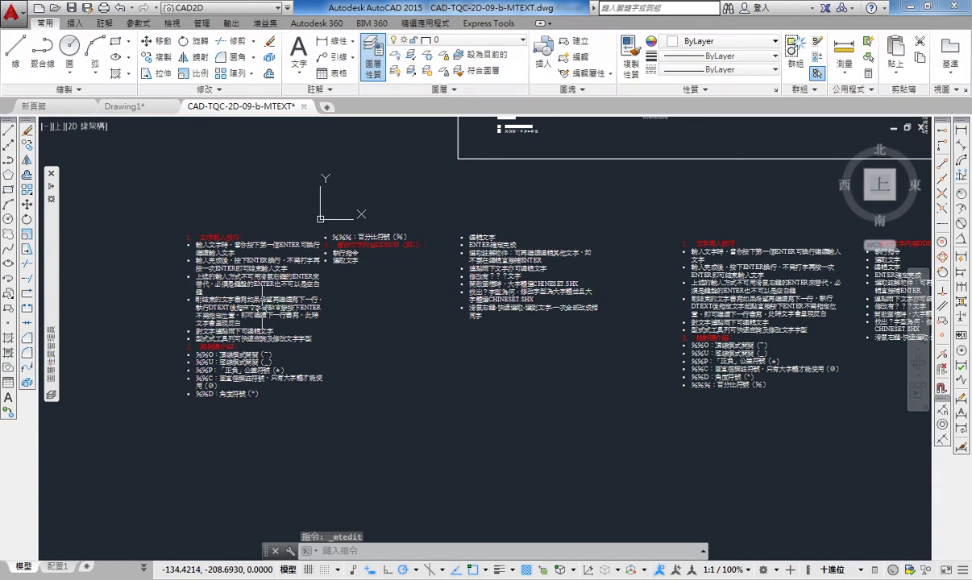
{"action": "scroll", "coordinate": [252, 405], "scroll_direction": "up", "scroll_amount": 2}
{"action": "middle_click_drag", "start_coordinate": [259, 399], "coordinate": [294, 440]}
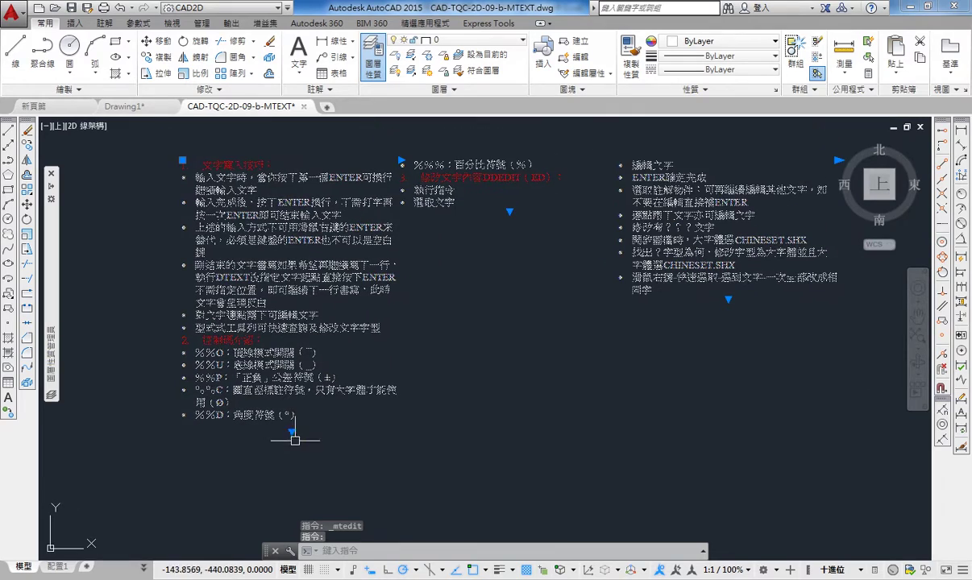
{"action": "left_click", "coordinate": [291, 432]}
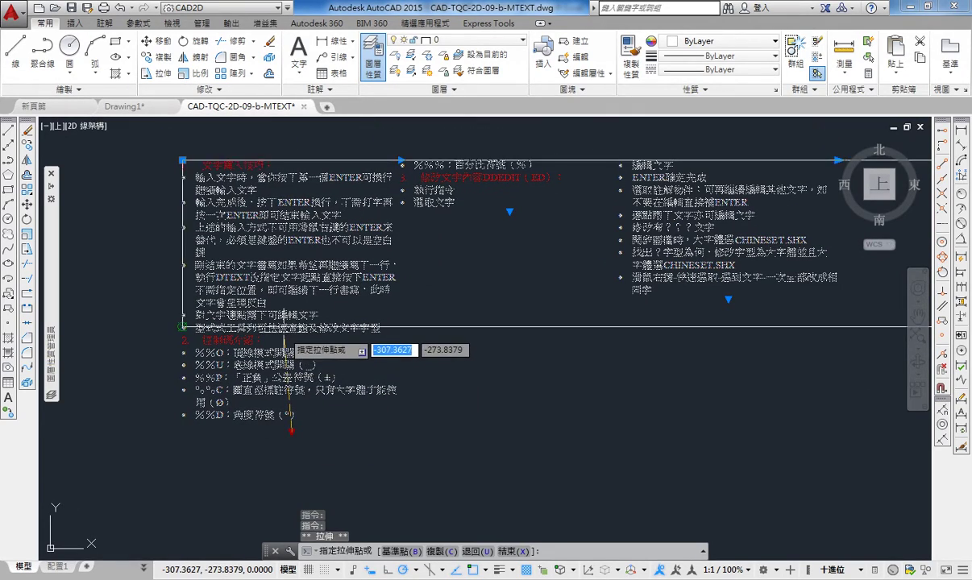
{"action": "middle_click_drag", "start_coordinate": [368, 319], "coordinate": [304, 366]}
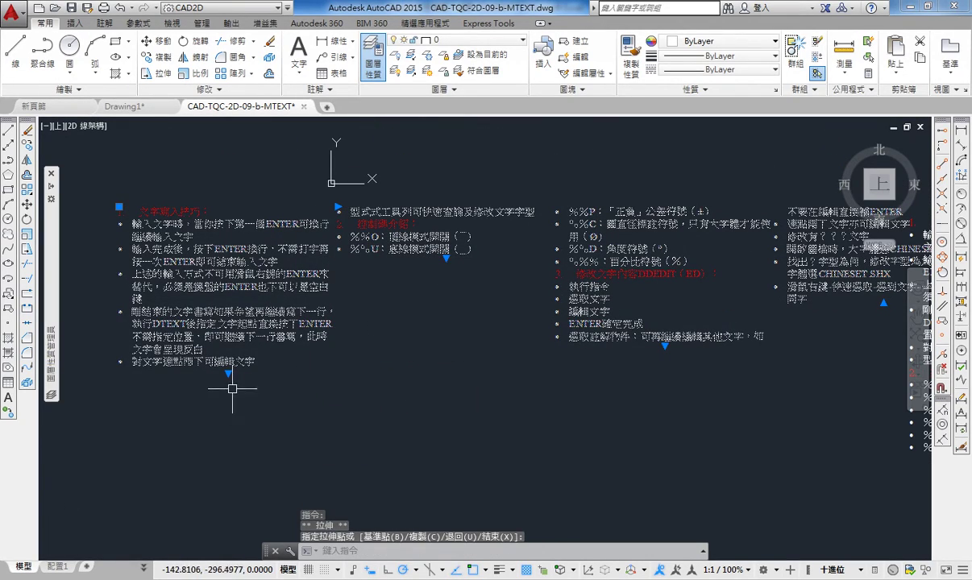
{"action": "left_click", "coordinate": [228, 392]}
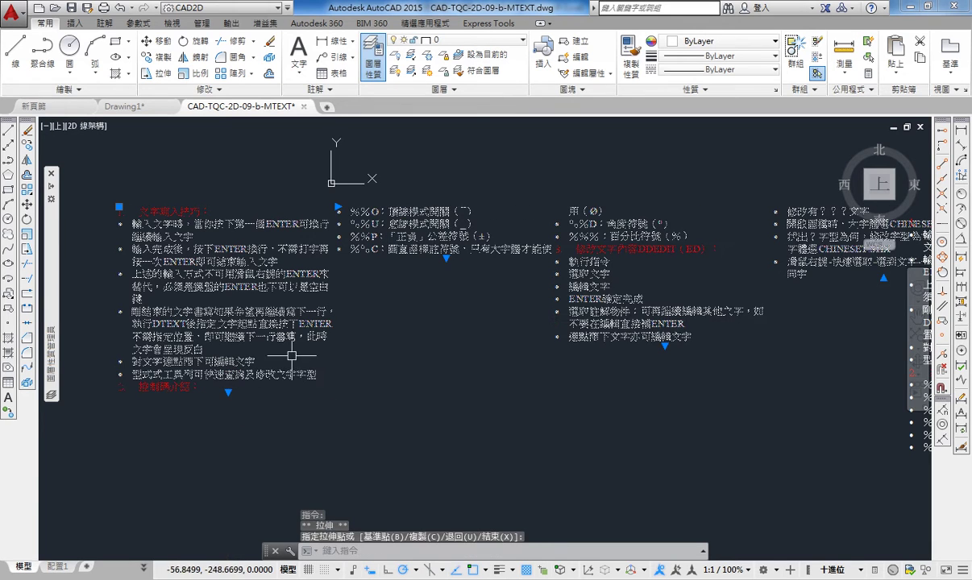
{"action": "scroll", "coordinate": [240, 418], "scroll_direction": "up", "scroll_amount": 3}
{"action": "scroll", "coordinate": [263, 388], "scroll_direction": "up", "scroll_amount": 3}
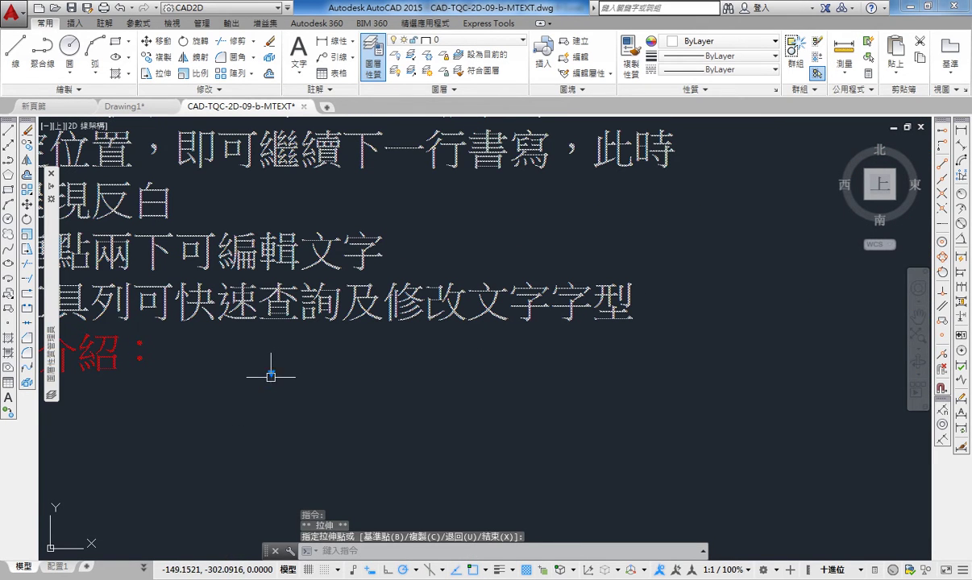
Lower the notes' column-height grip to lengthen the first column by one line
{"action": "scroll", "coordinate": [266, 377], "scroll_direction": "down", "scroll_amount": 2}
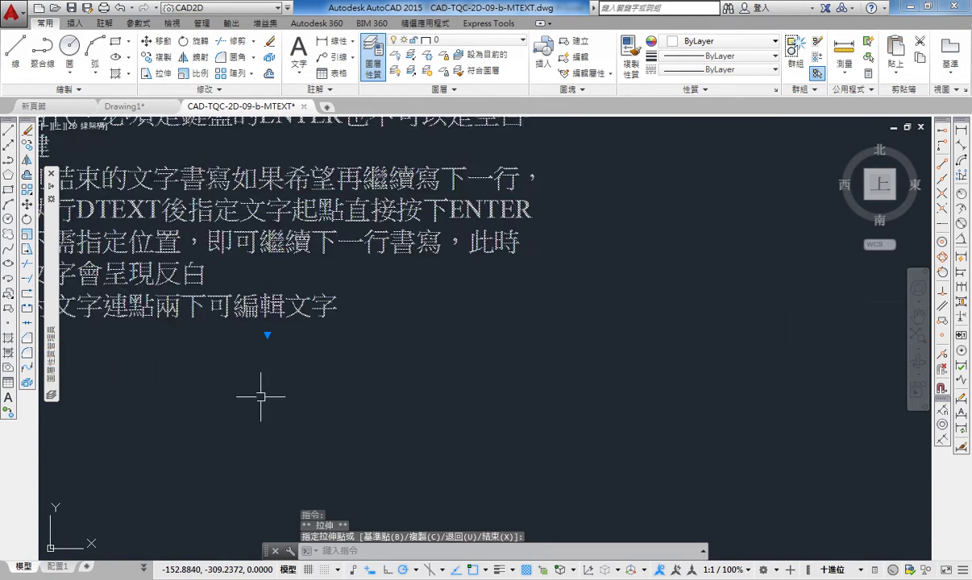
{"action": "scroll", "coordinate": [265, 395], "scroll_direction": "down", "scroll_amount": 2}
{"action": "scroll", "coordinate": [309, 365], "scroll_direction": "down", "scroll_amount": 3}
{"action": "scroll", "coordinate": [425, 262], "scroll_direction": "up", "scroll_amount": 3}
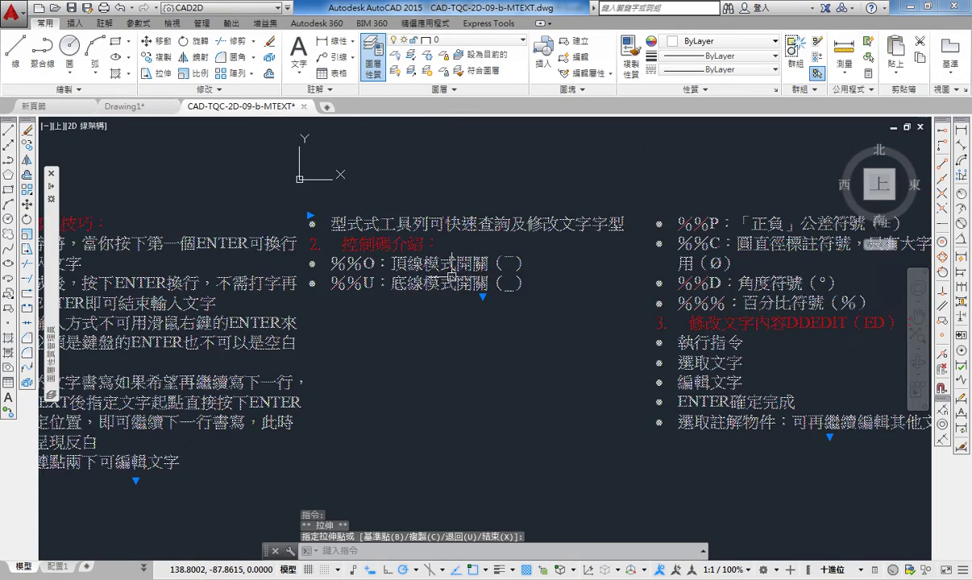
{"action": "scroll", "coordinate": [417, 296], "scroll_direction": "up", "scroll_amount": 1}
{"action": "scroll", "coordinate": [266, 394], "scroll_direction": "up", "scroll_amount": 2}
{"action": "left_click", "coordinate": [314, 350]}
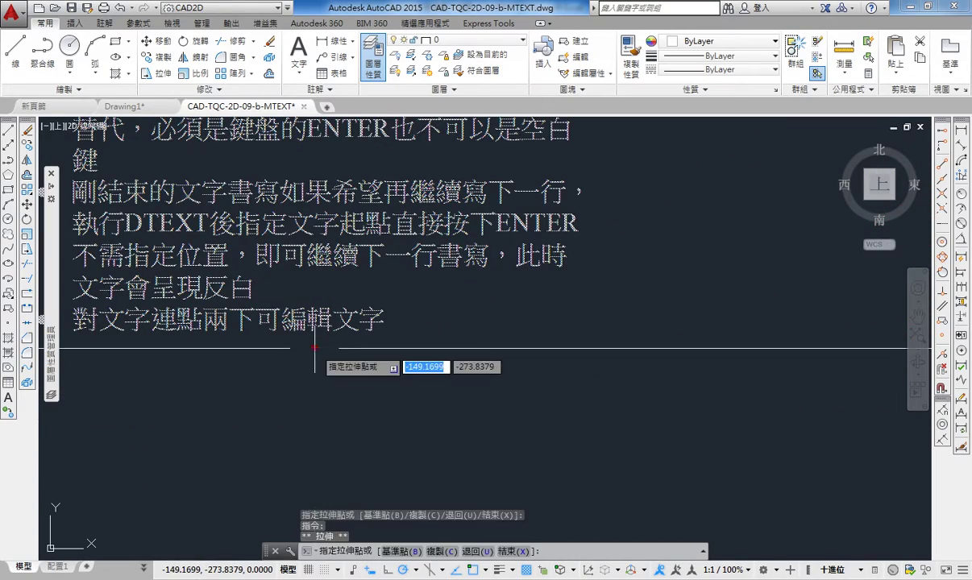
{"action": "left_click", "coordinate": [315, 365]}
Lengthen the second column so the %%D and %%% entries join column 2
{"action": "scroll", "coordinate": [318, 367], "scroll_direction": "down", "scroll_amount": 3}
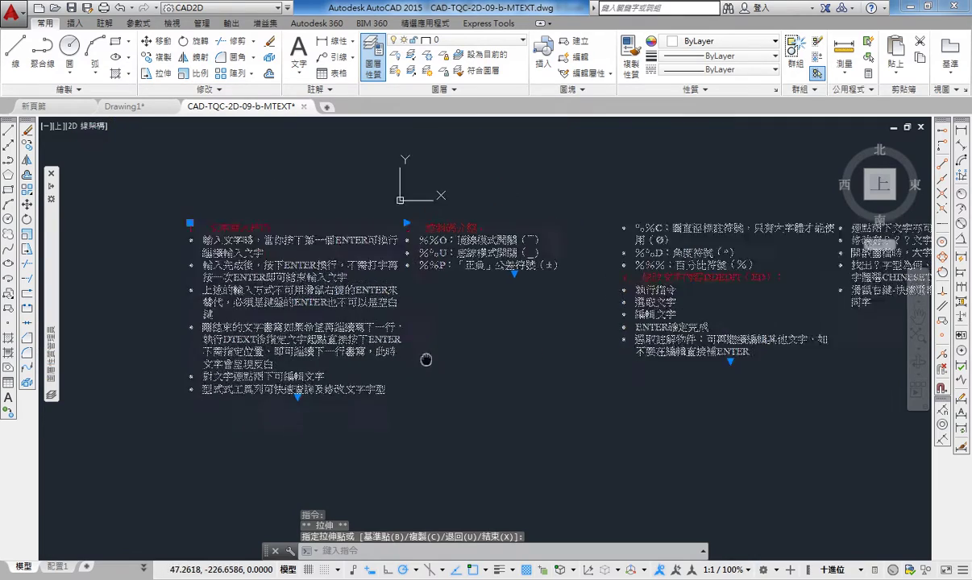
{"action": "middle_click_drag", "start_coordinate": [649, 314], "coordinate": [563, 367]}
{"action": "scroll", "coordinate": [442, 298], "scroll_direction": "up", "scroll_amount": 2}
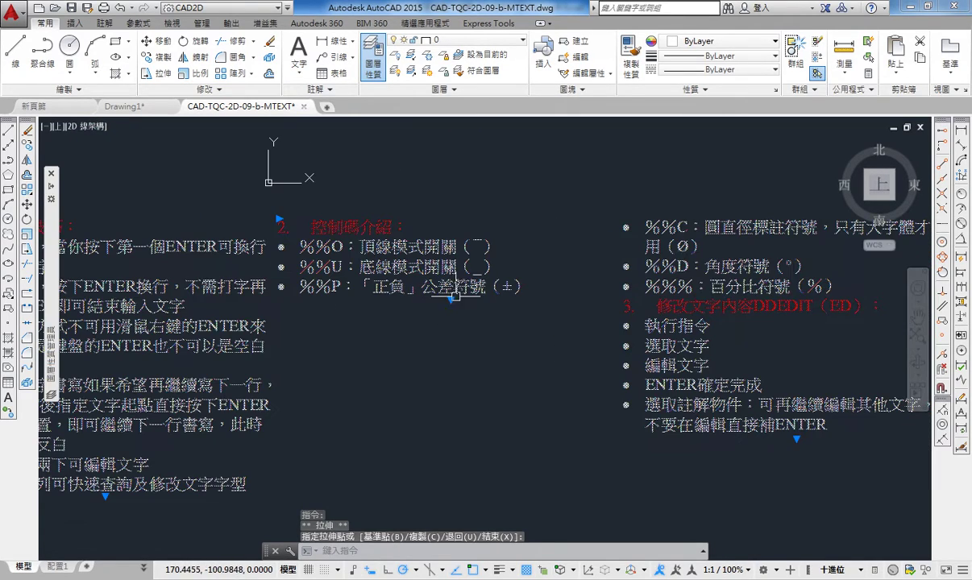
{"action": "left_click", "coordinate": [451, 300]}
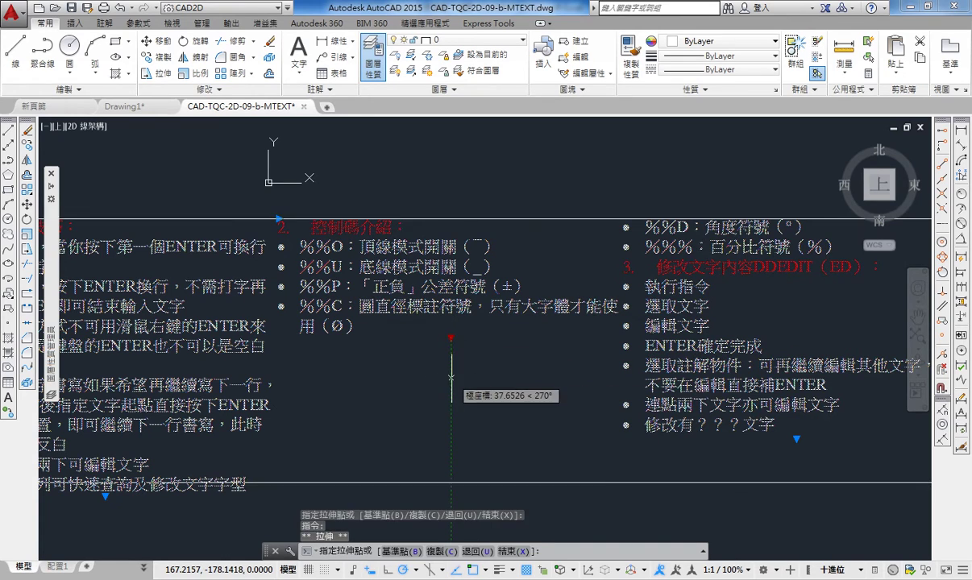
{"action": "left_click", "coordinate": [450, 377]}
{"action": "scroll", "coordinate": [450, 377], "scroll_direction": "down", "scroll_amount": 1}
{"action": "scroll", "coordinate": [401, 369], "scroll_direction": "down", "scroll_amount": 2}
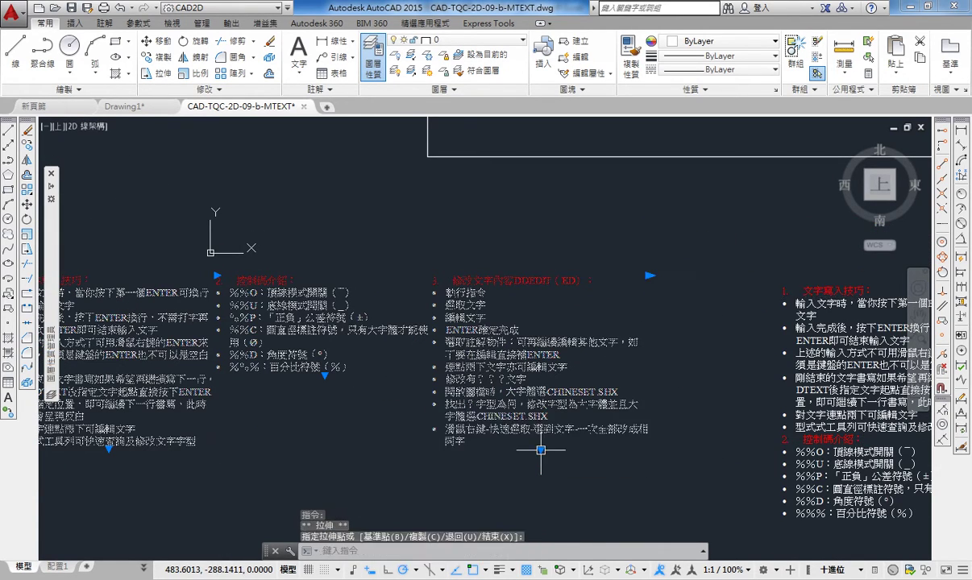
Commit the final column height, clear the selection, and pan to the neighbouring text blocks
{"action": "left_click", "coordinate": [638, 451]}
{"action": "scroll", "coordinate": [644, 227], "scroll_direction": "down", "scroll_amount": 1}
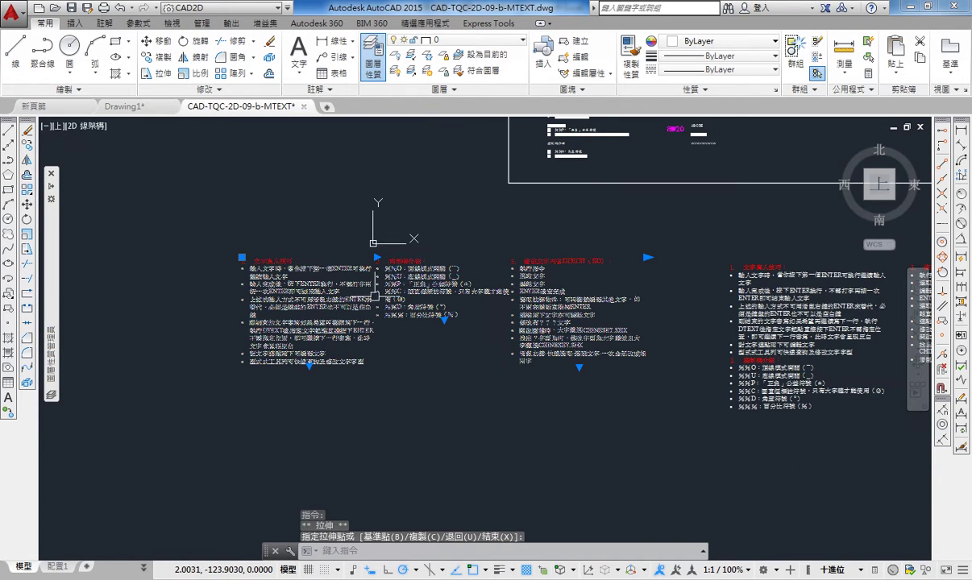
{"action": "left_click", "coordinate": [416, 408]}
{"action": "left_click", "coordinate": [367, 409]}
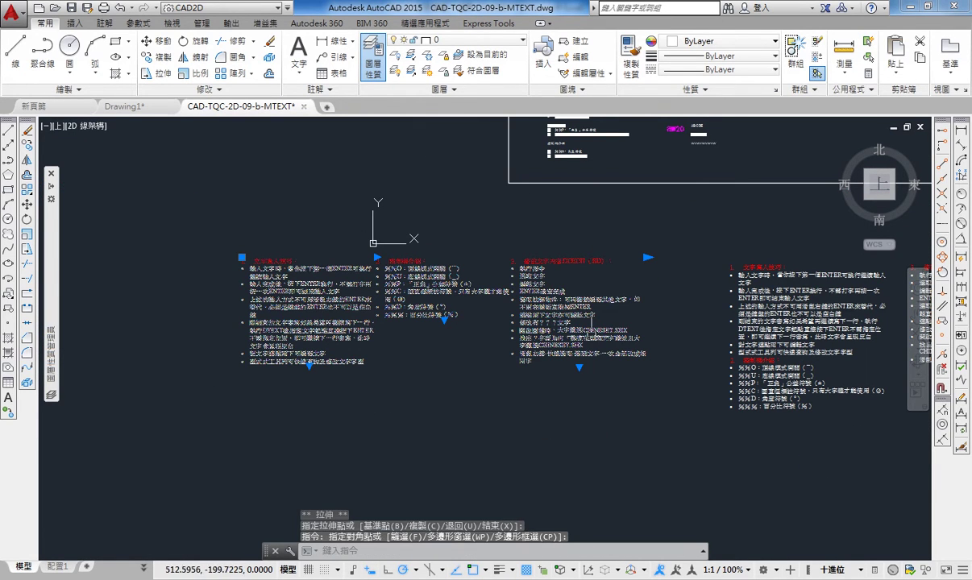
{"action": "key", "text": "Escape"}
{"action": "key", "text": "Escape"}
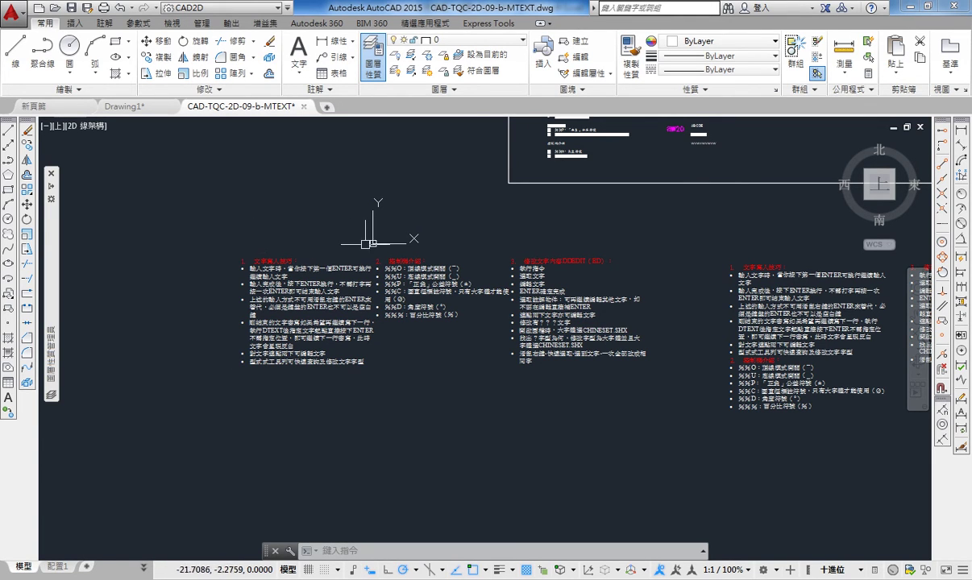
{"action": "middle_click_drag", "start_coordinate": [633, 278], "coordinate": [451, 290]}
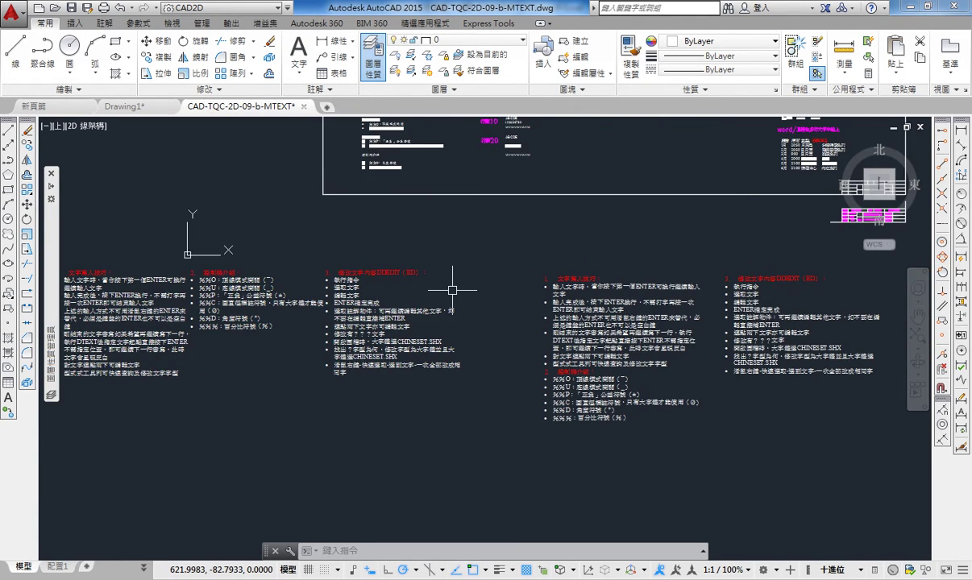